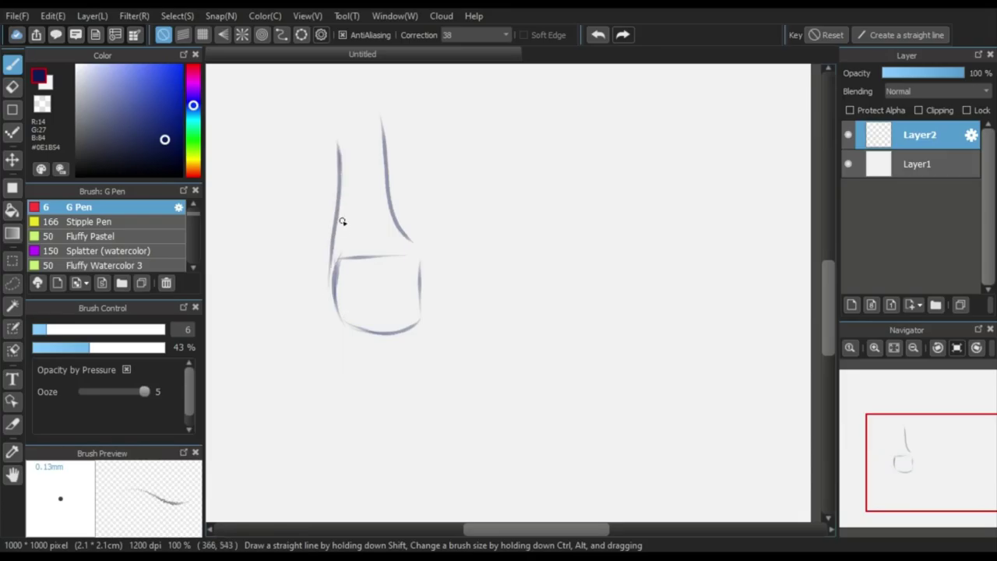
# - Sketch the animal's torso around the chest block, running the chest, belly, back and rump into one outline
pyautogui.moveTo(338, 222)
pyautogui.mouseDown()
pyautogui.moveTo(332, 282)
pyautogui.moveTo(339, 240)
pyautogui.moveTo(346, 326)
pyautogui.moveTo(345, 281)
pyautogui.moveTo(411, 327)
pyautogui.moveTo(394, 331)
pyautogui.moveTo(475, 308)
pyautogui.mouseUp()
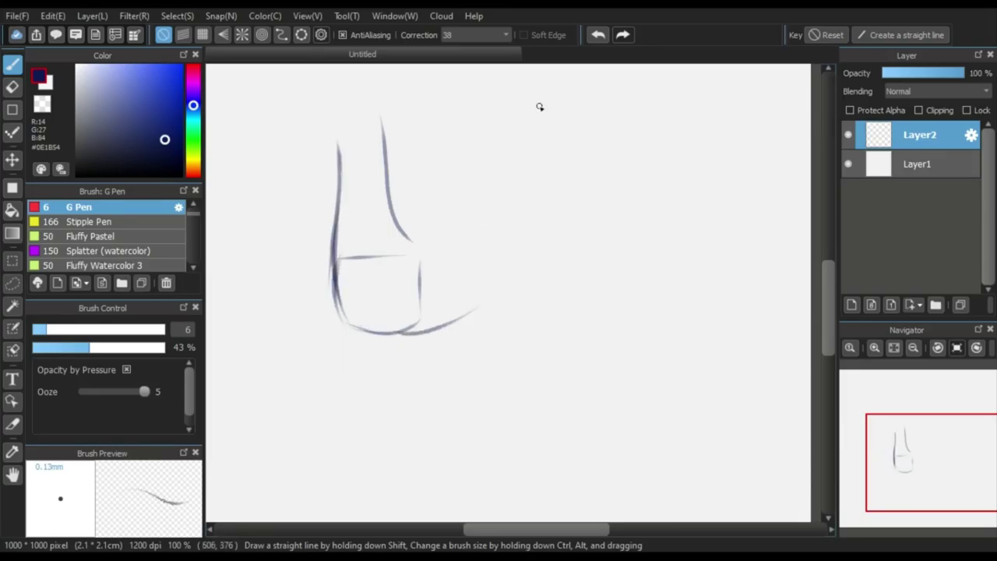
pyautogui.moveTo(399, 235); pyautogui.dragTo(515, 216)
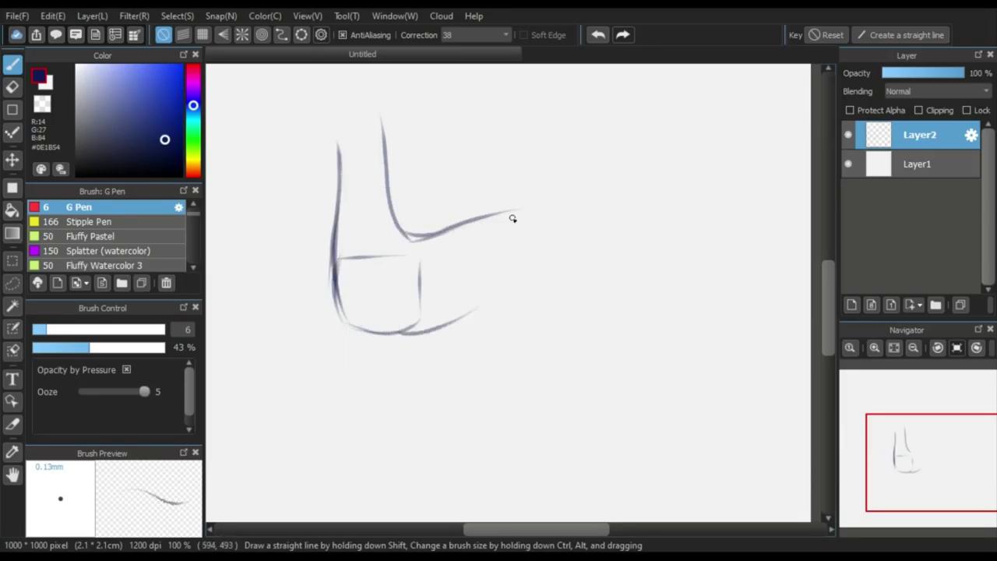
pyautogui.moveTo(444, 234); pyautogui.dragTo(539, 212)
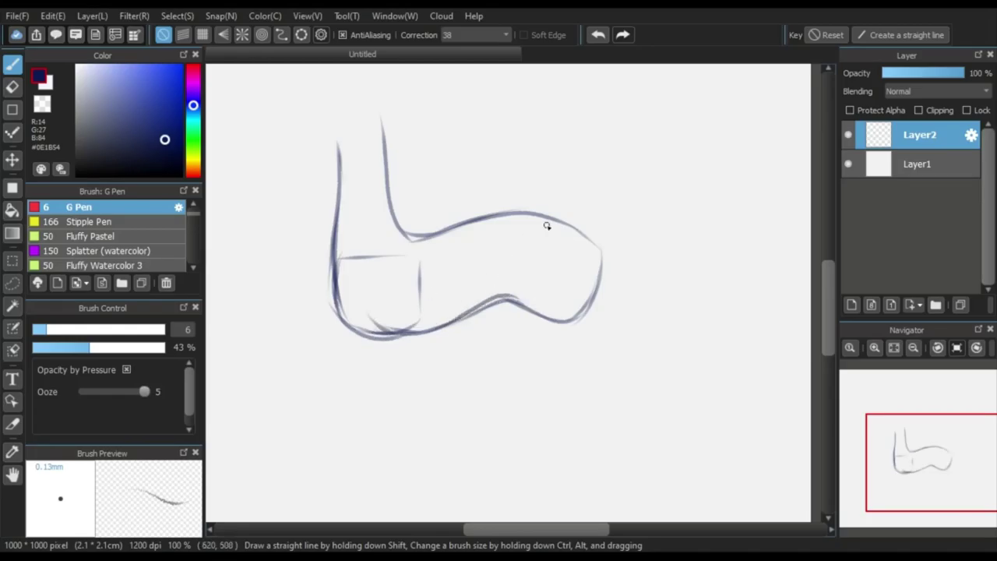
# - Redraw the curve that joins the rear neck line to the back as a smoother bend
pyautogui.moveTo(359, 212); pyautogui.dragTo(444, 220)
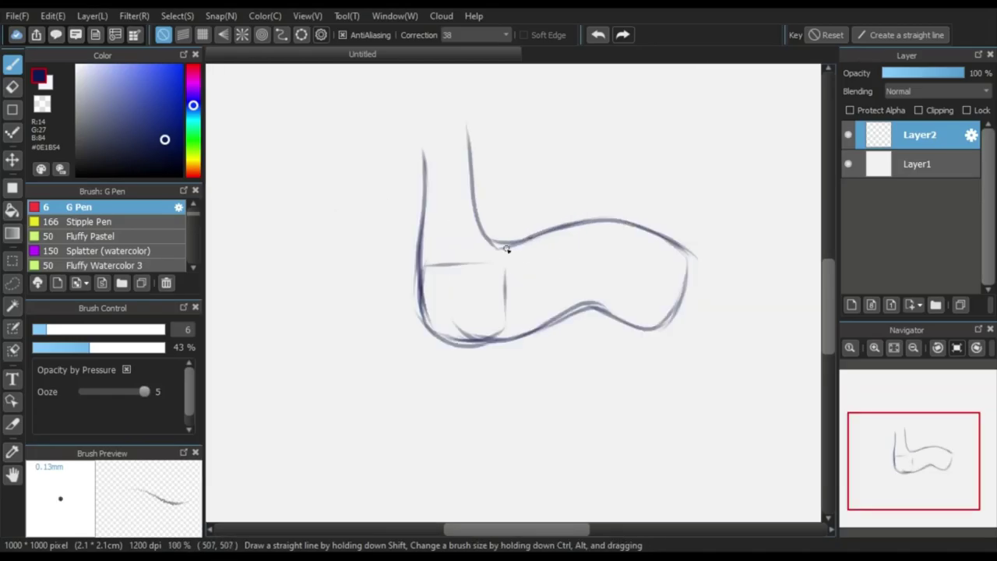
pyautogui.scroll(1, 480, 257)
pyautogui.hotkey('ctrl', 'z')
pyautogui.moveTo(431, 258); pyautogui.dragTo(520, 296)
pyautogui.scroll(-1, 476, 291)
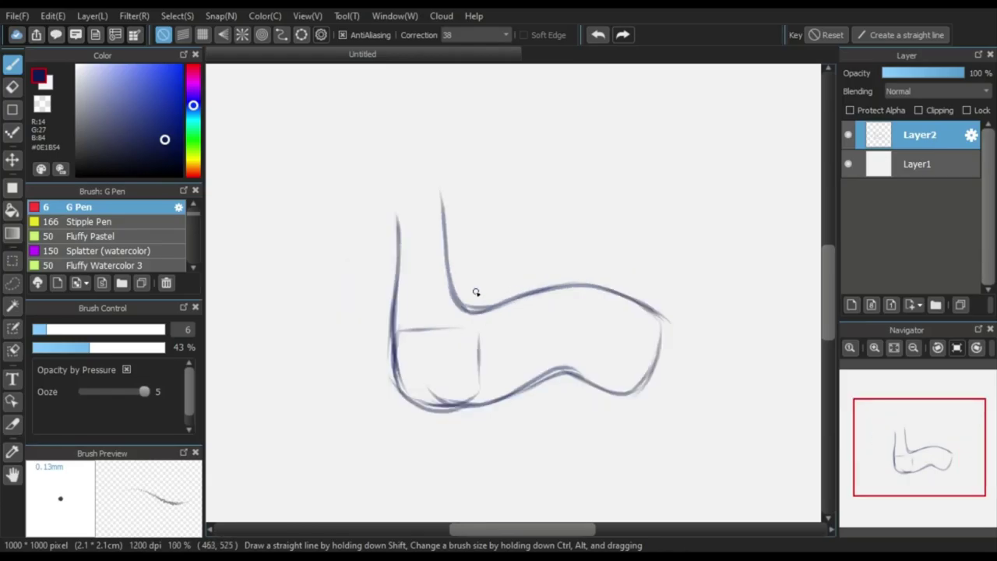
pyautogui.scroll(1, 402, 264)
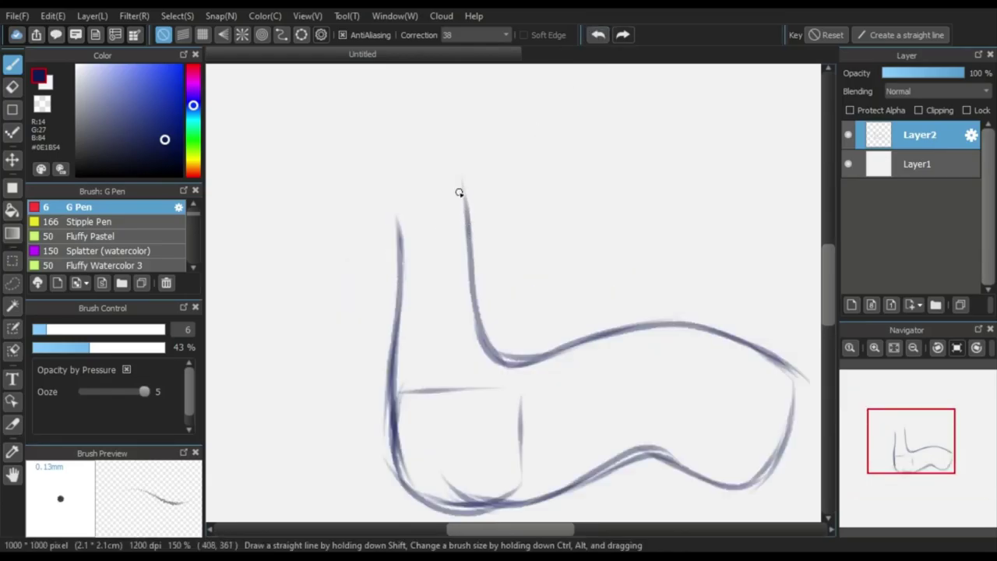
# - Erase the front neck line and trim the tip of the rear neck line with an eraser of about size 28
pyautogui.click(12, 87)
pyautogui.moveTo(95, 331); pyautogui.dragTo(104, 342)
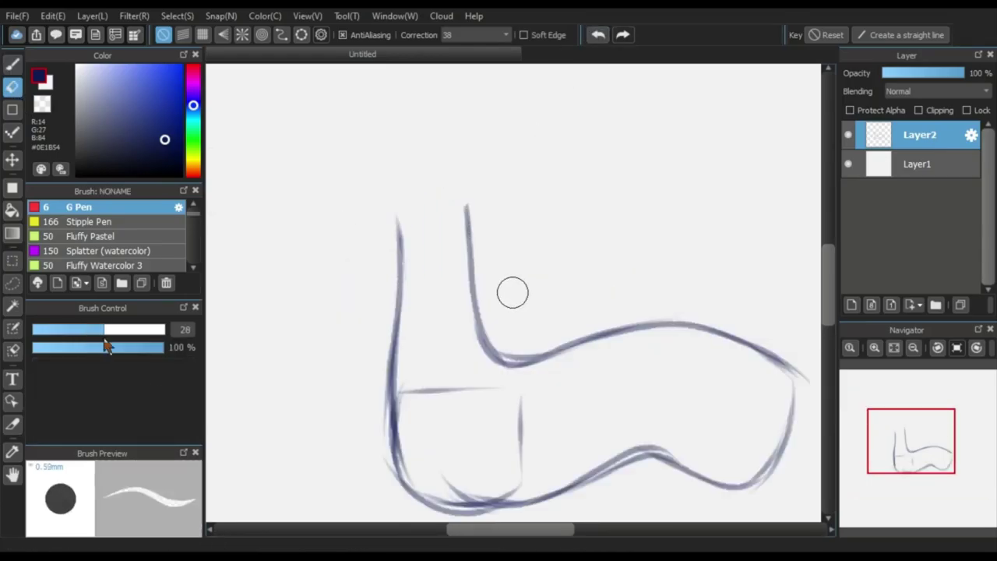
pyautogui.moveTo(402, 432); pyautogui.dragTo(399, 233)
pyautogui.click(12, 65)
pyautogui.moveTo(396, 469); pyautogui.dragTo(390, 366)
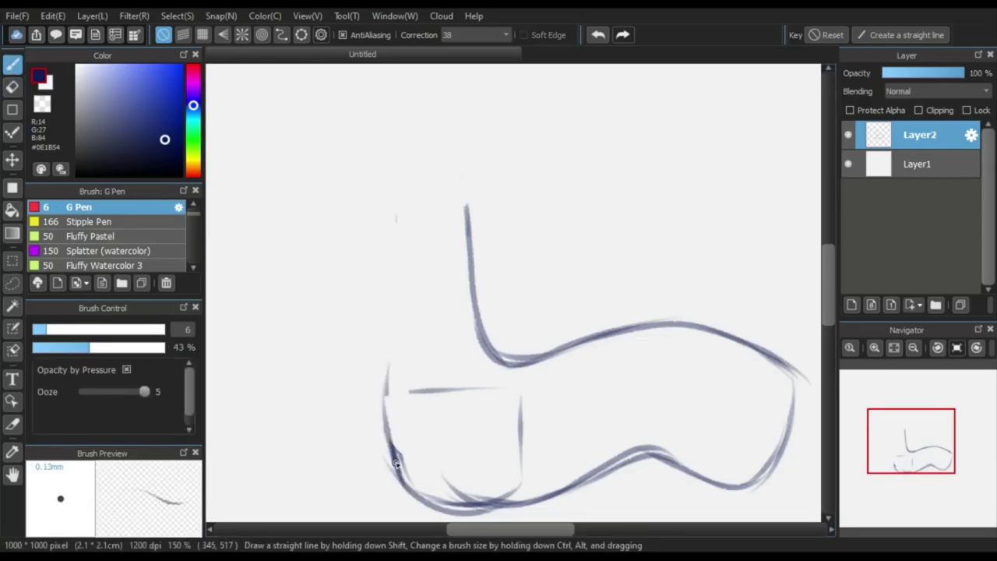
pyautogui.moveTo(405, 488)
pyautogui.mouseDown()
pyautogui.moveTo(409, 285)
pyautogui.moveTo(386, 440)
pyautogui.moveTo(417, 292)
pyautogui.mouseUp()
pyautogui.moveTo(390, 391)
pyautogui.mouseDown()
pyautogui.moveTo(416, 316)
pyautogui.moveTo(419, 261)
pyautogui.mouseUp()
pyautogui.click(598, 36)
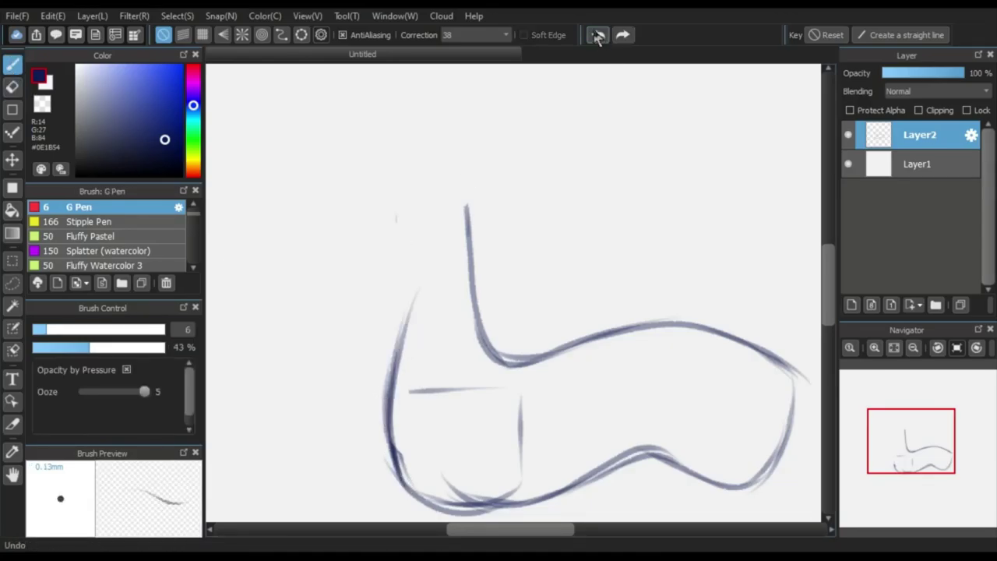
pyautogui.click(597, 36)
pyautogui.click(597, 36)
pyautogui.click(598, 36)
# - Redraw the front neck line down into the chest and extend the upper end of the rear neck line
pyautogui.moveTo(388, 221); pyautogui.dragTo(387, 394)
pyautogui.moveTo(397, 256); pyautogui.dragTo(396, 410)
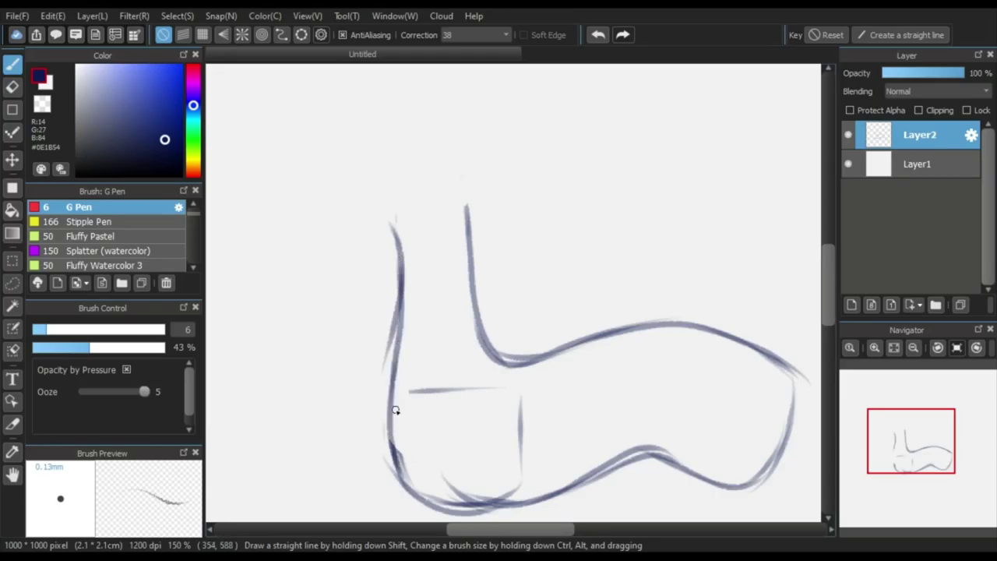
pyautogui.scroll(1, 462, 222)
pyautogui.moveTo(476, 267); pyautogui.dragTo(471, 184)
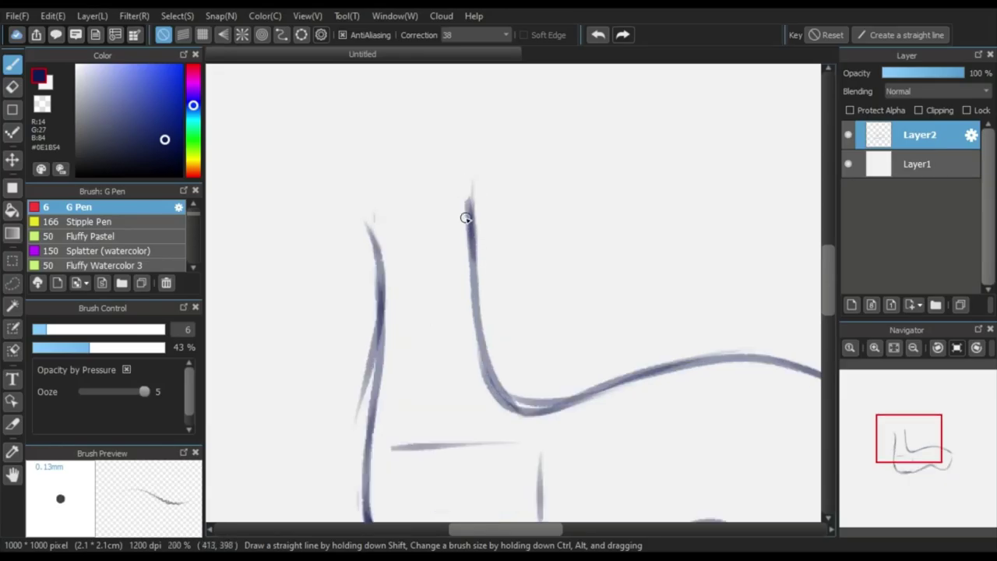
pyautogui.scroll(-1, 465, 216)
pyautogui.scroll(1, 458, 249)
# - Sketch an arched head top from the rear neck line and hook the upper end of the front neck line
pyautogui.moveTo(486, 266); pyautogui.dragTo(457, 161)
pyautogui.moveTo(479, 216); pyautogui.dragTo(396, 152)
pyautogui.moveTo(469, 184)
pyautogui.mouseDown()
pyautogui.moveTo(343, 183)
pyautogui.moveTo(463, 145)
pyautogui.moveTo(392, 191)
pyautogui.mouseUp()
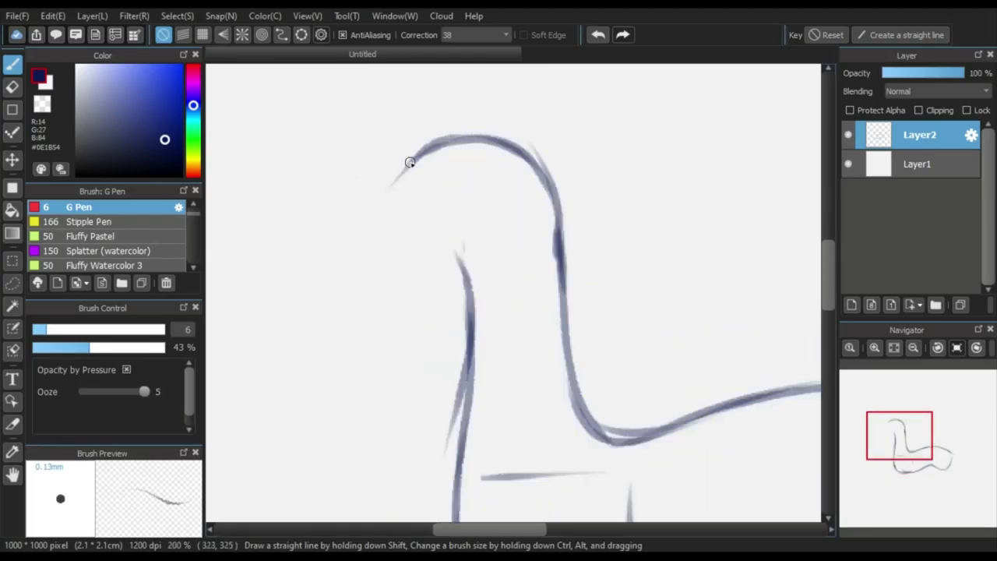
pyautogui.scroll(-2, 409, 171)
pyautogui.scroll(1, 408, 182)
pyautogui.scroll(1, 420, 151)
pyautogui.click(598, 34)
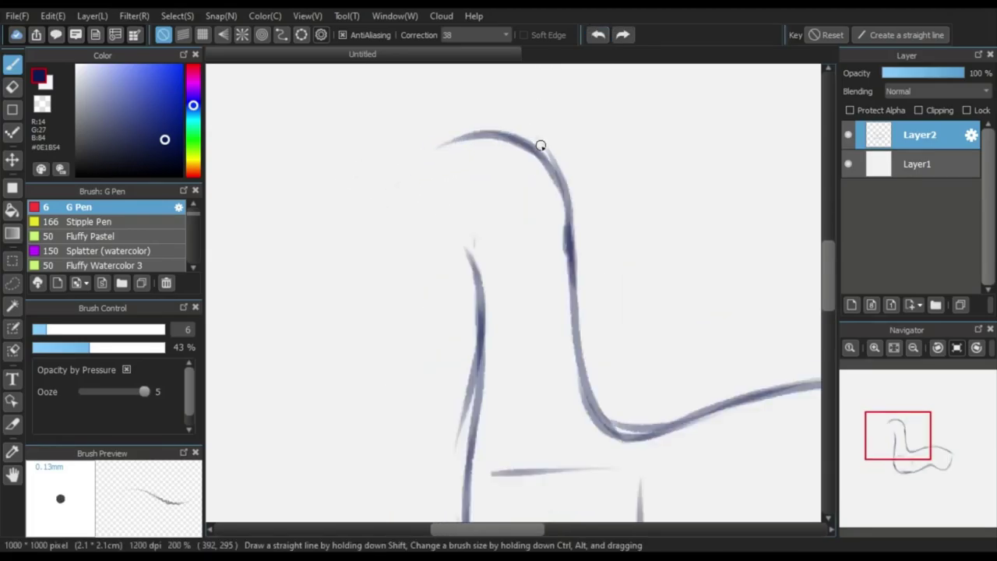
pyautogui.moveTo(478, 294); pyautogui.dragTo(445, 251)
# - Erase the arched head stroke and draw a round circle for the head on top of the neck
pyautogui.press('e')
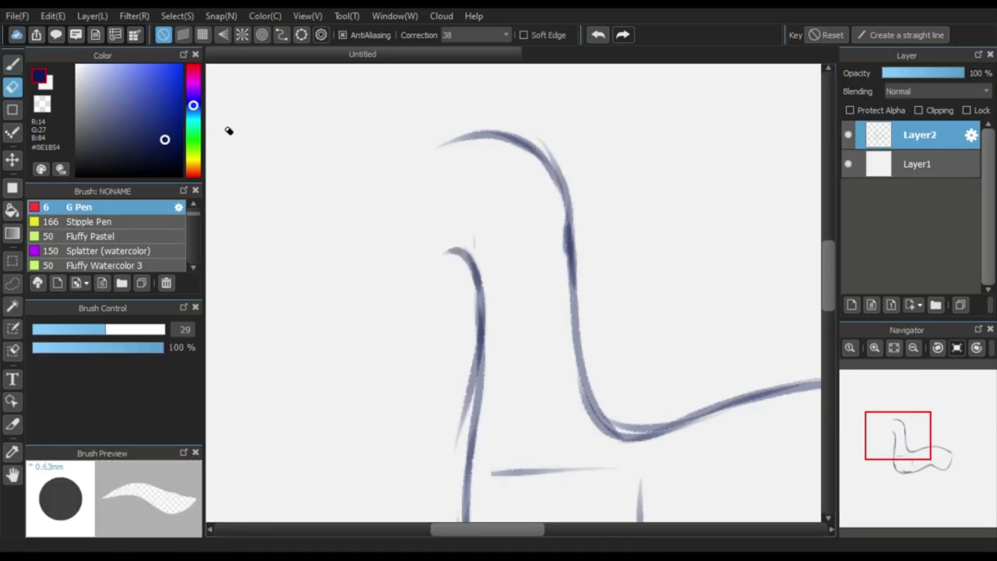
pyautogui.moveTo(565, 235); pyautogui.dragTo(396, 147)
pyautogui.press('b')
pyautogui.moveTo(569, 195)
pyautogui.mouseDown()
pyautogui.moveTo(573, 260)
pyautogui.moveTo(564, 169)
pyautogui.moveTo(504, 149)
pyautogui.moveTo(552, 157)
pyautogui.moveTo(455, 148)
pyautogui.moveTo(481, 127)
pyautogui.moveTo(456, 228)
pyautogui.mouseUp()
pyautogui.moveTo(489, 126)
pyautogui.mouseDown()
pyautogui.moveTo(491, 271)
pyautogui.moveTo(462, 133)
pyautogui.moveTo(438, 219)
pyautogui.mouseUp()
pyautogui.moveTo(463, 134); pyautogui.dragTo(466, 249)
pyautogui.scroll(-2, 441, 195)
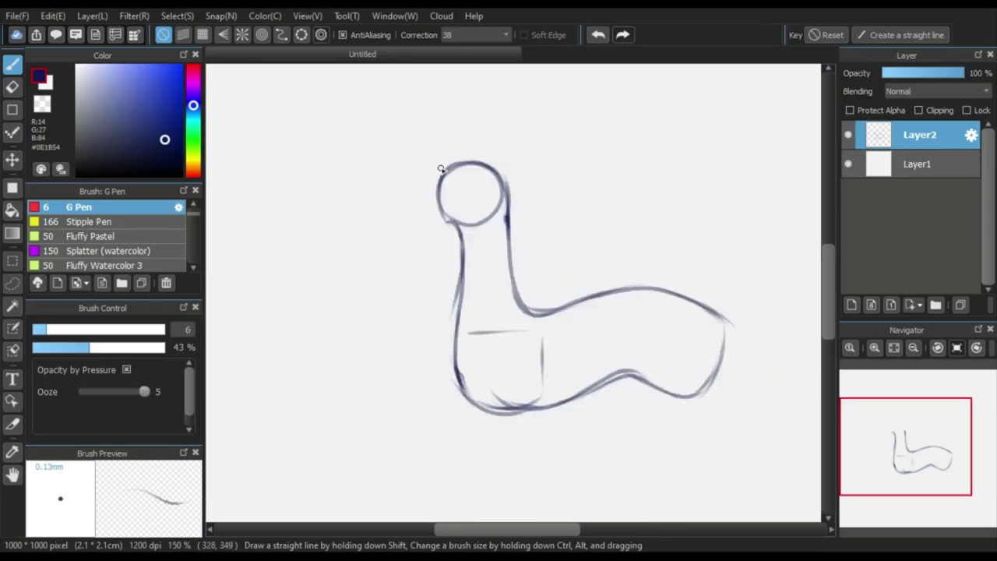
# - Draw a tilted oval at the bottom of the chest to mark the near front leg's shoulder
pyautogui.scroll(3, 550, 402)
pyautogui.scroll(-1, 479, 369)
pyautogui.moveTo(486, 372)
pyautogui.mouseDown()
pyautogui.moveTo(574, 270)
pyautogui.moveTo(511, 251)
pyautogui.mouseUp()
pyautogui.click(598, 35)
pyautogui.moveTo(462, 348); pyautogui.dragTo(459, 249)
pyautogui.scroll(-2, 428, 262)
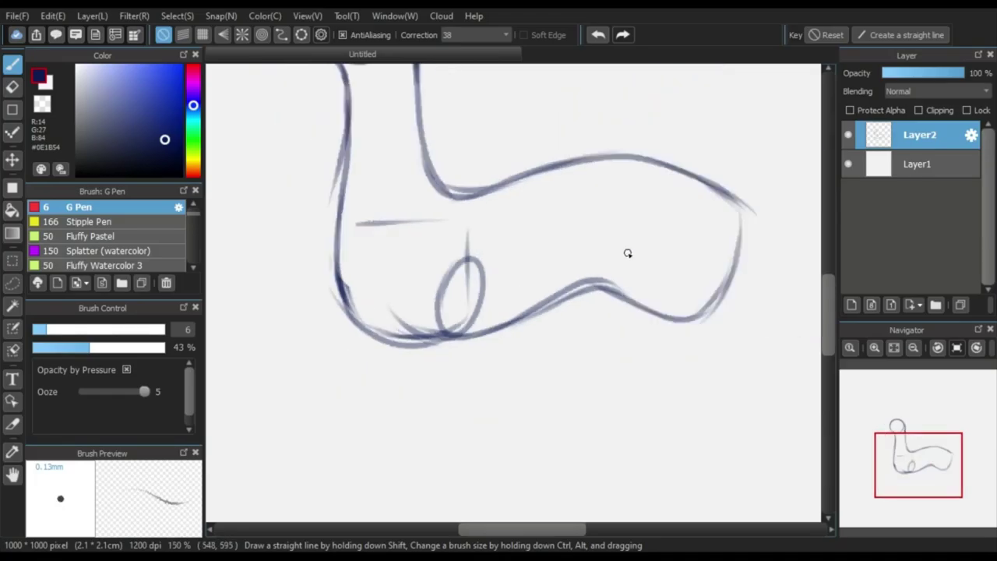
pyautogui.moveTo(672, 271)
pyautogui.mouseDown()
pyautogui.moveTo(730, 285)
pyautogui.moveTo(668, 250)
pyautogui.mouseUp()
pyautogui.scroll(-1, 513, 270)
pyautogui.scroll(1, 597, 198)
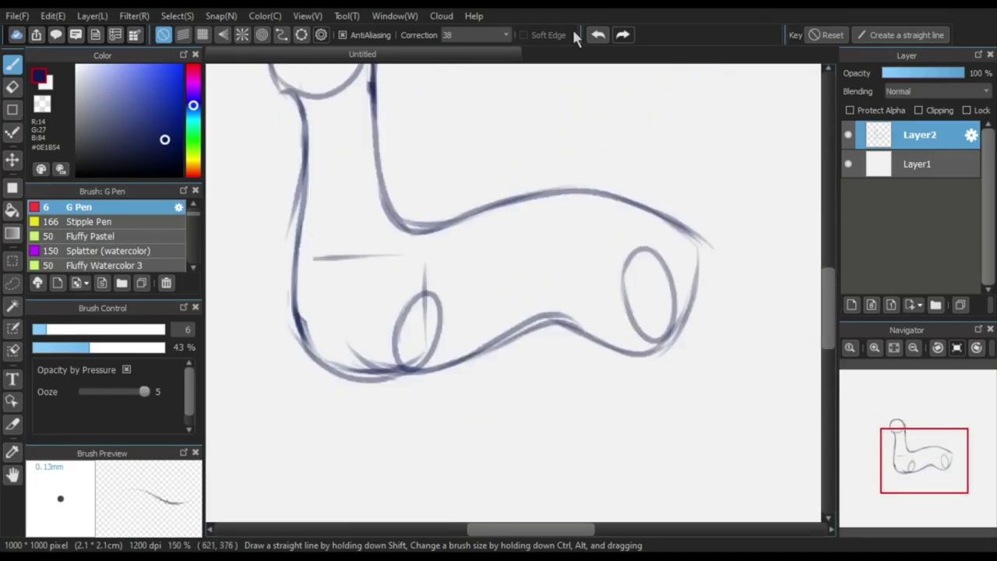
pyautogui.click(597, 35)
# - Draw the thigh of the near hind leg with a front edge from the belly and a rear edge from the rump
pyautogui.moveTo(521, 330)
pyautogui.mouseDown()
pyautogui.moveTo(570, 309)
pyautogui.moveTo(623, 372)
pyautogui.moveTo(682, 292)
pyautogui.moveTo(683, 389)
pyautogui.mouseUp()
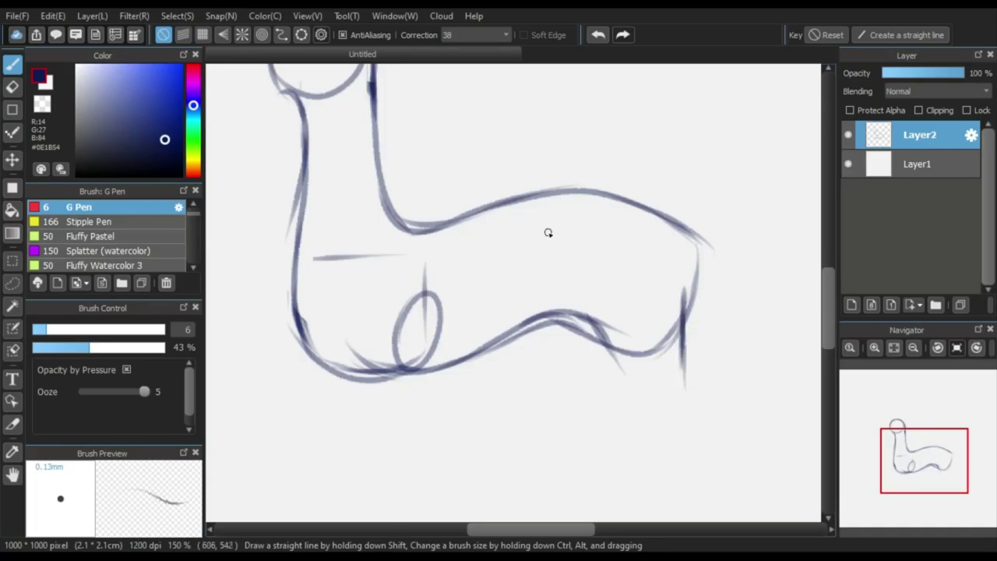
pyautogui.scroll(-1, 548, 232)
pyautogui.scroll(2, 591, 302)
pyautogui.moveTo(554, 271); pyautogui.dragTo(595, 359)
pyautogui.moveTo(556, 301); pyautogui.dragTo(598, 395)
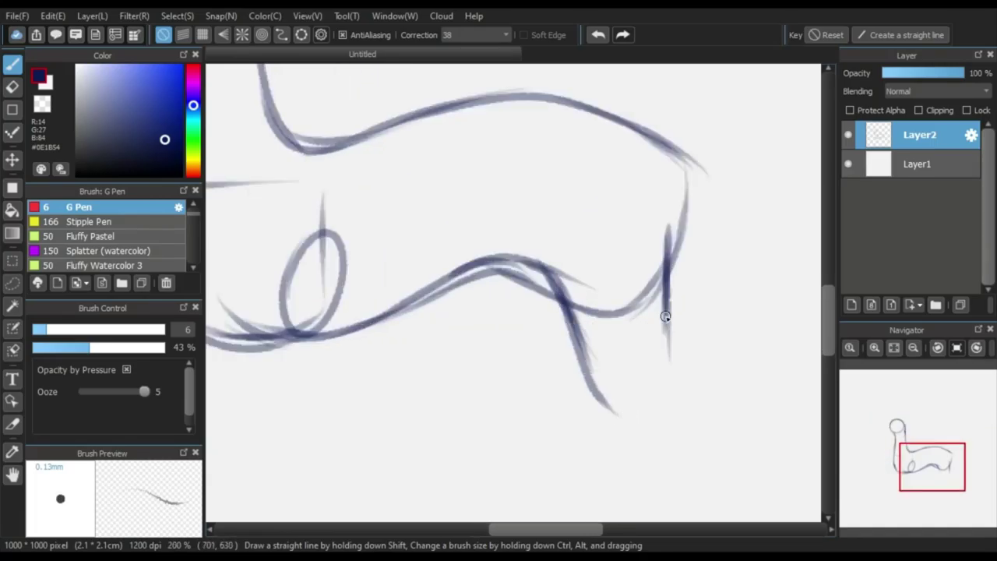
pyautogui.moveTo(665, 316); pyautogui.dragTo(678, 385)
# - Draw the near hind leg's bent lower part and flat foot, closing its rear edge up to the thigh
pyautogui.scroll(-2, 590, 283)
pyautogui.scroll(1, 587, 322)
pyautogui.moveTo(631, 363); pyautogui.dragTo(616, 424)
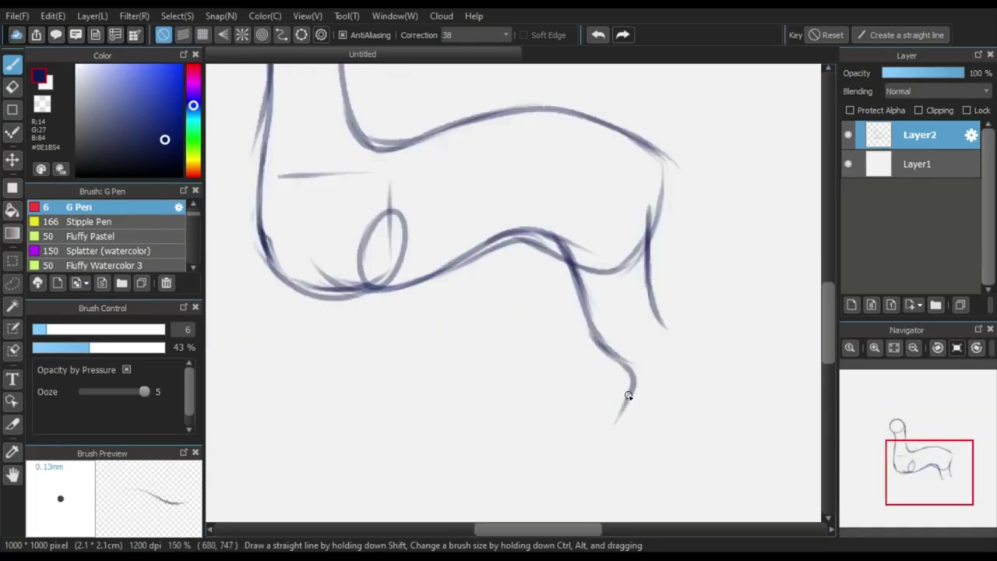
pyautogui.moveTo(592, 468); pyautogui.dragTo(654, 472)
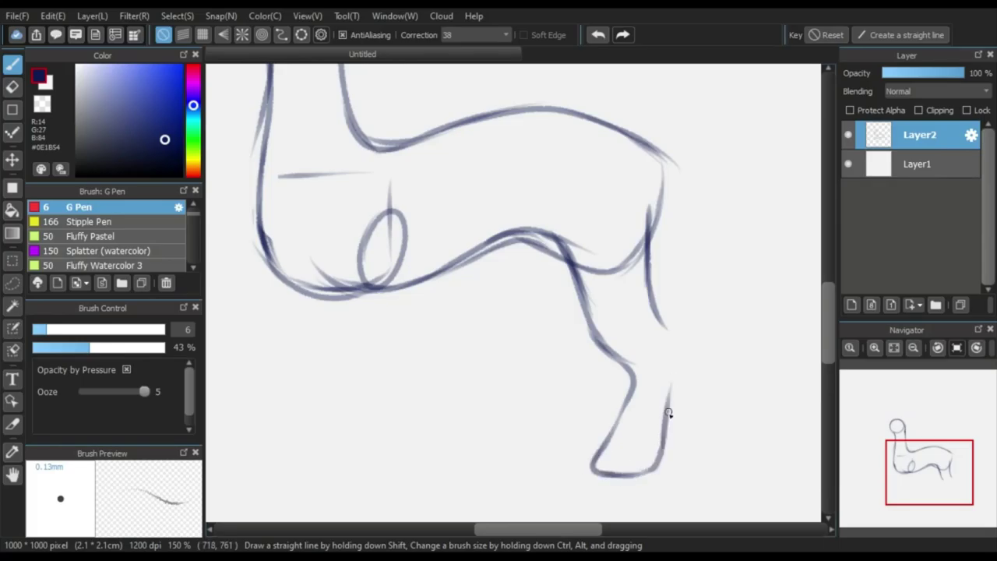
pyautogui.moveTo(678, 339); pyautogui.dragTo(648, 226)
pyautogui.scroll(-1, 656, 224)
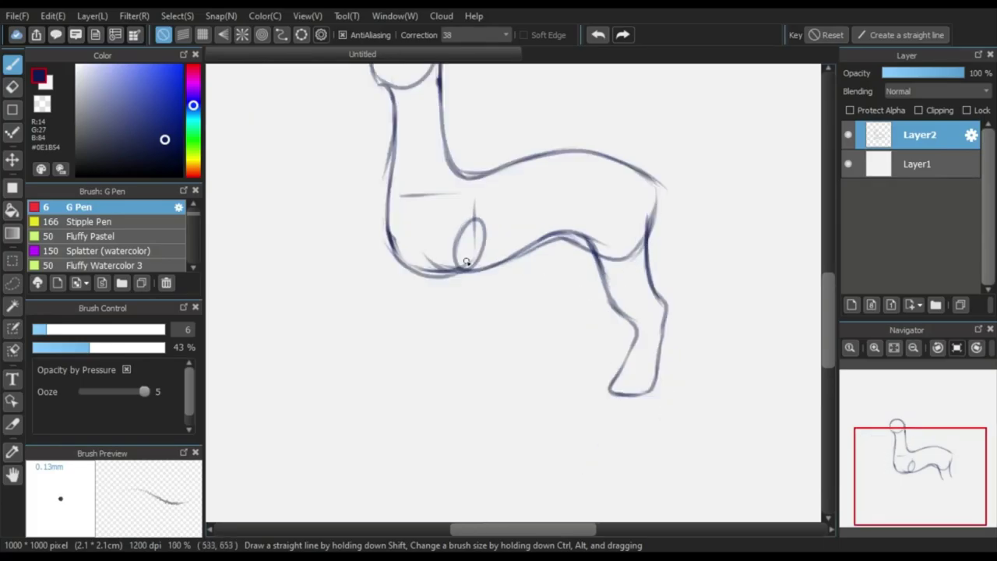
# - Draw the near front leg's front edge from the shoulder oval down to a rounded foot
pyautogui.scroll(1, 458, 270)
pyautogui.moveTo(461, 261); pyautogui.dragTo(465, 353)
pyautogui.moveTo(463, 292); pyautogui.dragTo(465, 399)
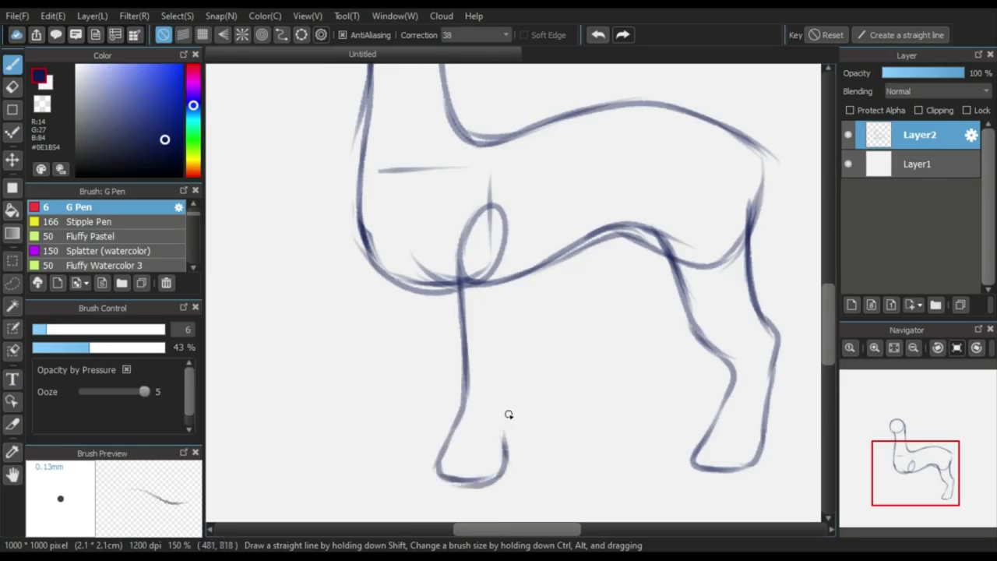
pyautogui.moveTo(504, 411); pyautogui.dragTo(514, 252)
pyautogui.hotkey('ctrl', 'z')
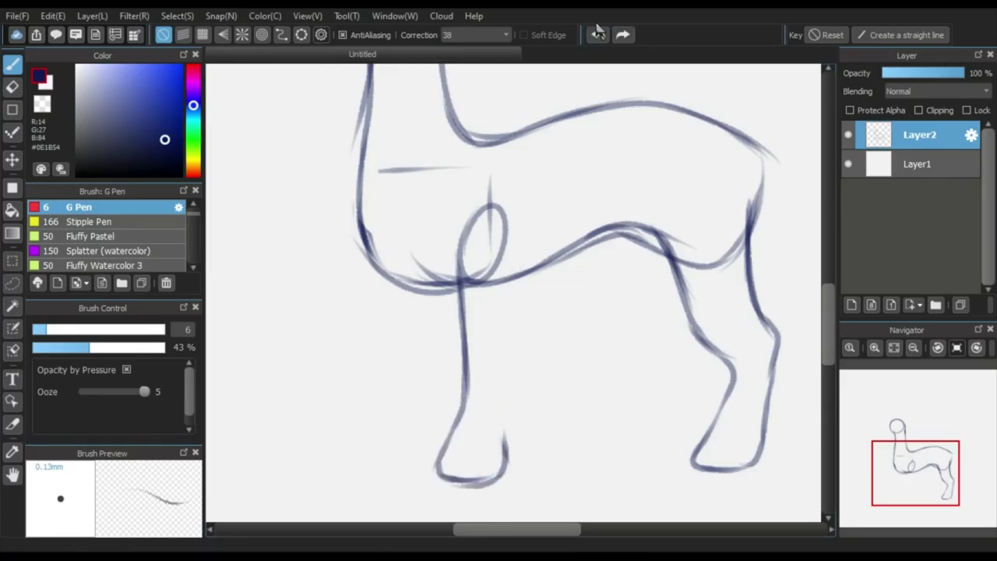
# - Draw the near front leg's rear edge up into the torso and add short fold strokes where it meets the belly and chest
pyautogui.moveTo(504, 438); pyautogui.dragTo(508, 352)
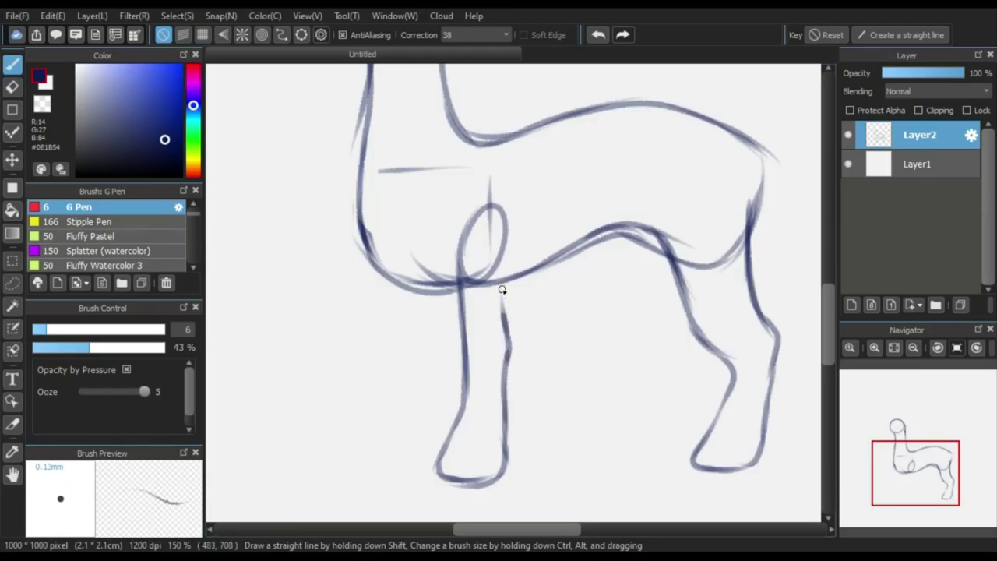
pyautogui.moveTo(503, 290); pyautogui.dragTo(532, 206)
pyautogui.moveTo(539, 251); pyautogui.dragTo(566, 231)
pyautogui.scroll(-2, 486, 290)
pyautogui.scroll(2, 459, 340)
pyautogui.moveTo(501, 378); pyautogui.dragTo(478, 355)
pyautogui.scroll(-1, 416, 291)
pyautogui.scroll(1, 412, 292)
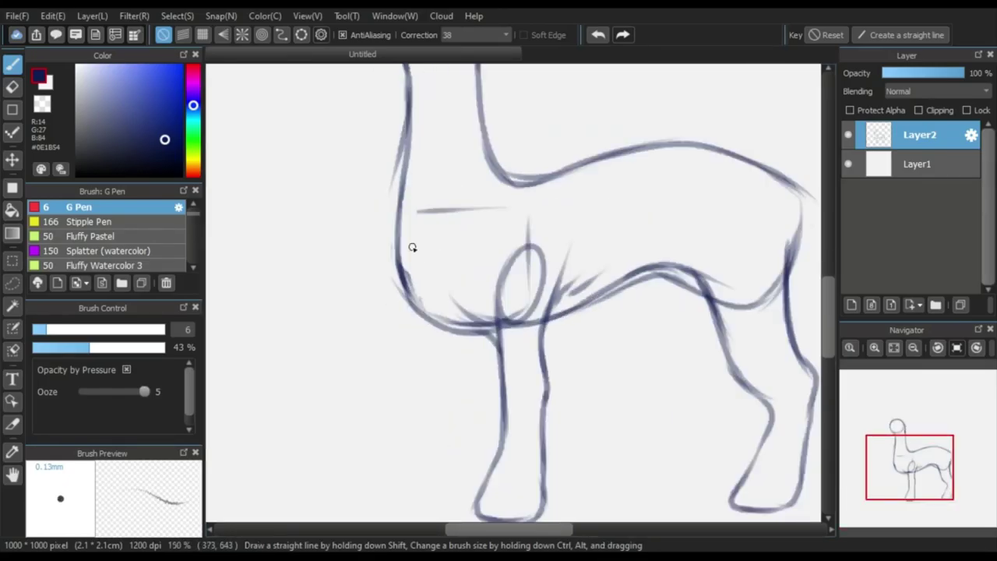
# - Draw the far front leg with a shoulder oval at the front of the chest, both leg edges and a foot
pyautogui.moveTo(412, 247)
pyautogui.mouseDown()
pyautogui.moveTo(427, 317)
pyautogui.moveTo(396, 258)
pyautogui.moveTo(407, 269)
pyautogui.moveTo(398, 242)
pyautogui.moveTo(422, 435)
pyautogui.mouseUp()
pyautogui.hotkey('ctrl', 'z')
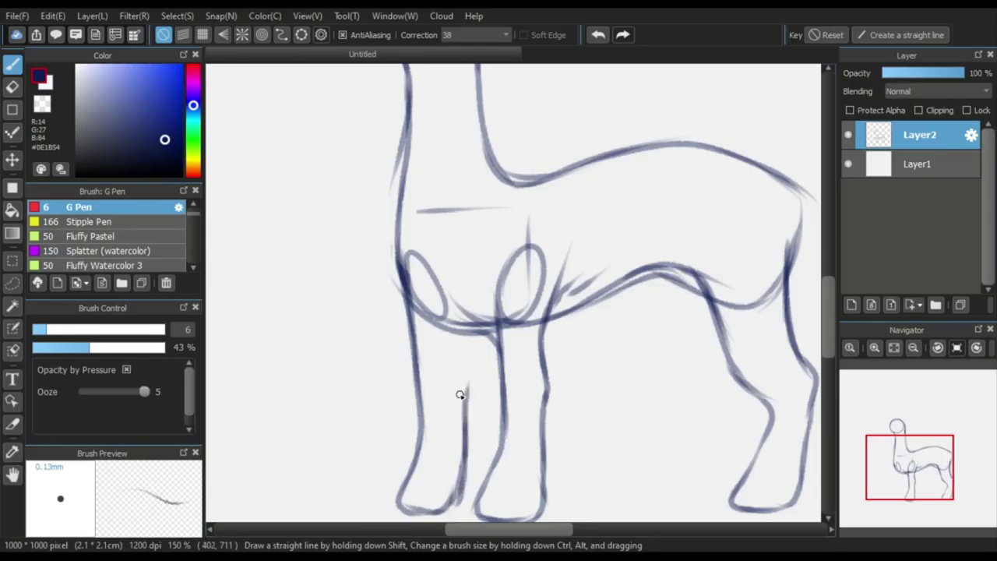
pyautogui.scroll(-2, 467, 329)
pyautogui.scroll(1, 465, 339)
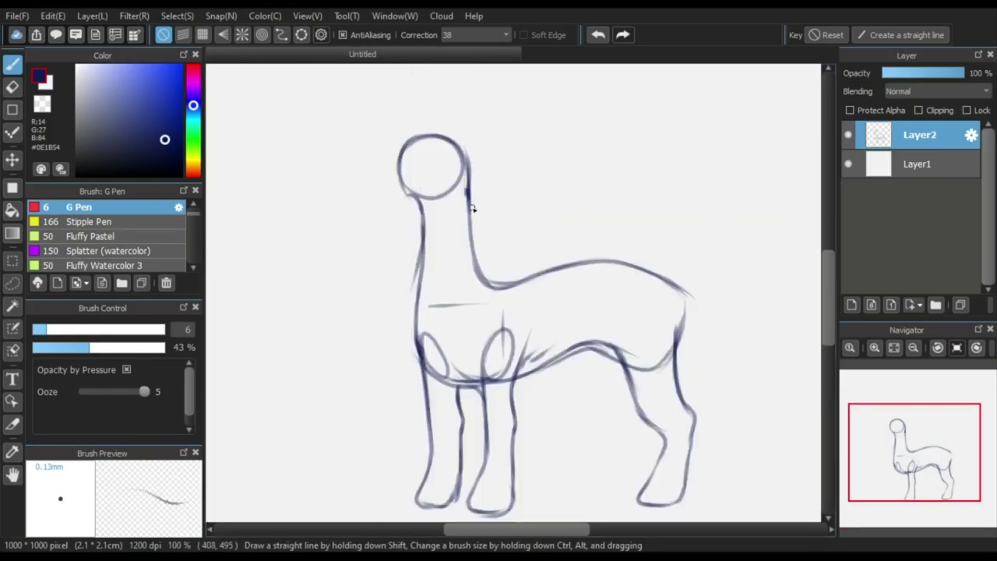
# - Erase the torso line crossing the hind thigh, both shoulder ovals and the vertical chest guide
pyautogui.click(12, 88)
pyautogui.moveTo(641, 345); pyautogui.dragTo(657, 346)
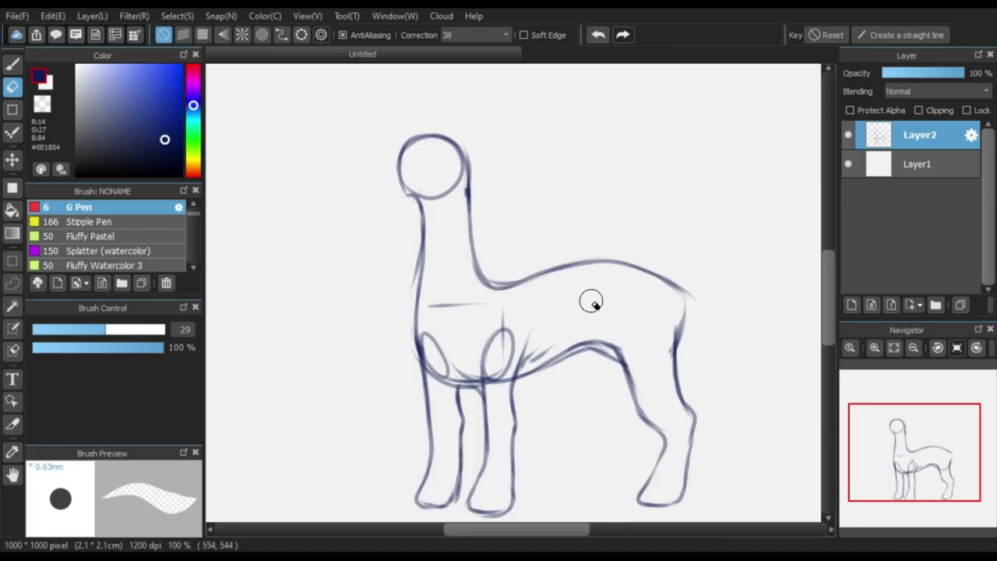
pyautogui.scroll(1, 608, 327)
pyautogui.scroll(-1, 537, 280)
pyautogui.scroll(1, 491, 351)
pyautogui.moveTo(479, 364); pyautogui.dragTo(503, 273)
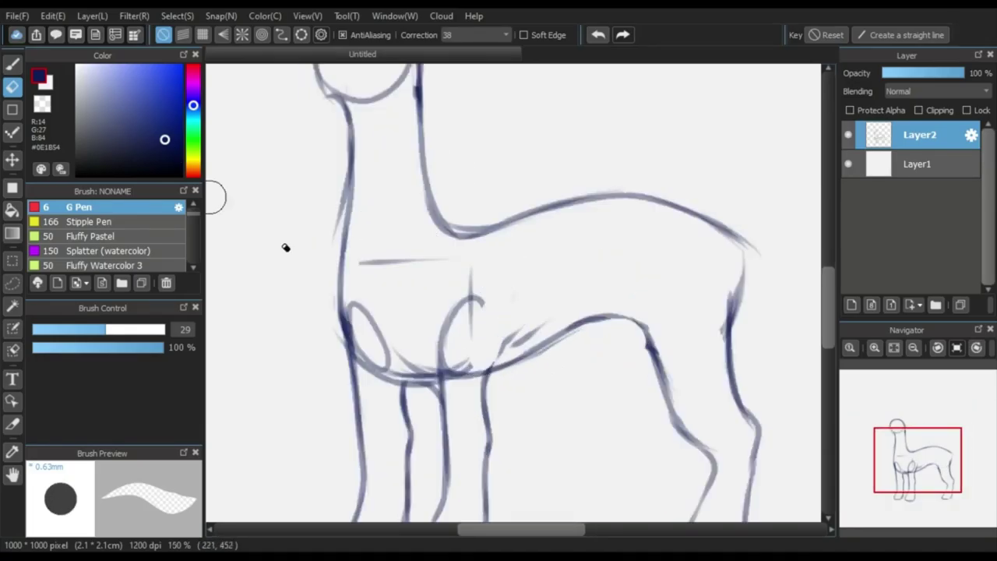
pyautogui.moveTo(467, 381)
pyautogui.mouseDown()
pyautogui.moveTo(483, 301)
pyautogui.moveTo(467, 277)
pyautogui.mouseUp()
pyautogui.moveTo(371, 305)
pyautogui.mouseDown()
pyautogui.moveTo(409, 358)
pyautogui.moveTo(366, 307)
pyautogui.mouseUp()
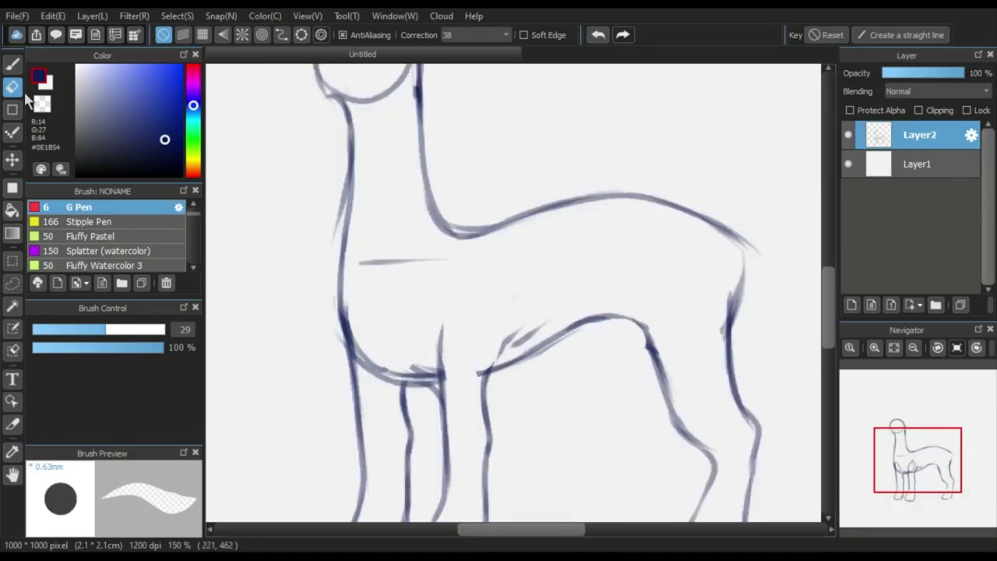
# - Rejoin the near front leg to the torso with shoulder strokes and reinforce the belly line near the thigh
pyautogui.press('p')
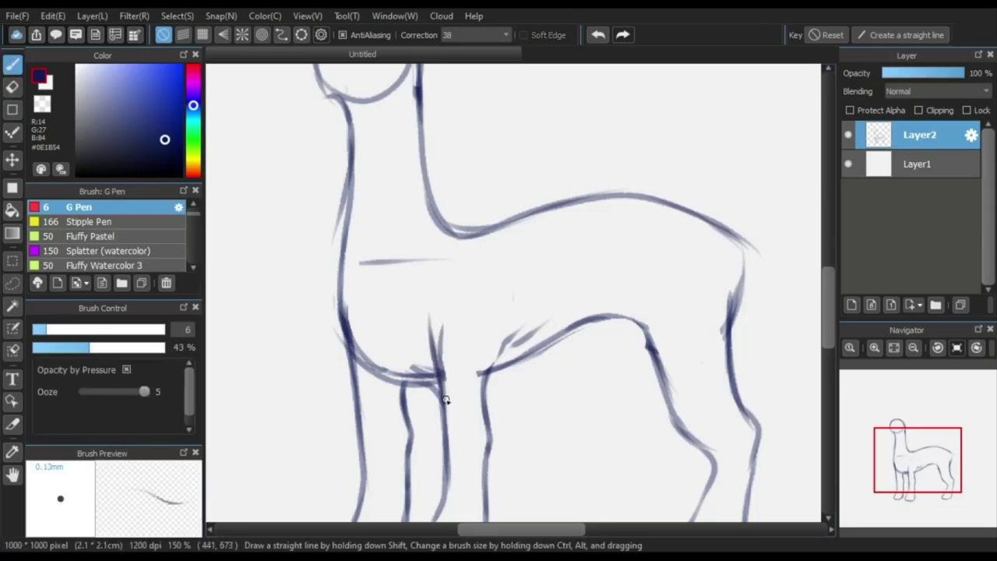
pyautogui.moveTo(487, 407); pyautogui.dragTo(503, 313)
pyautogui.scroll(-1, 483, 305)
pyautogui.scroll(1, 591, 332)
pyautogui.moveTo(589, 321)
pyautogui.mouseDown()
pyautogui.moveTo(569, 299)
pyautogui.moveTo(544, 307)
pyautogui.mouseUp()
pyautogui.scroll(-1, 544, 306)
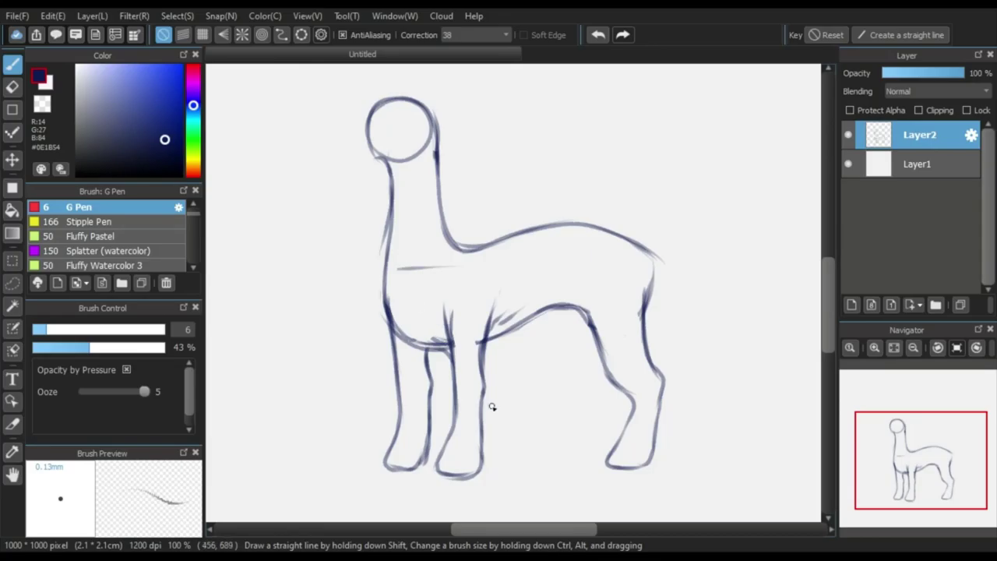
# - Draw the far hind leg's rear edge down from the belly and curve its end into a foot
pyautogui.scroll(1, 583, 401)
pyautogui.moveTo(583, 257); pyautogui.dragTo(570, 326)
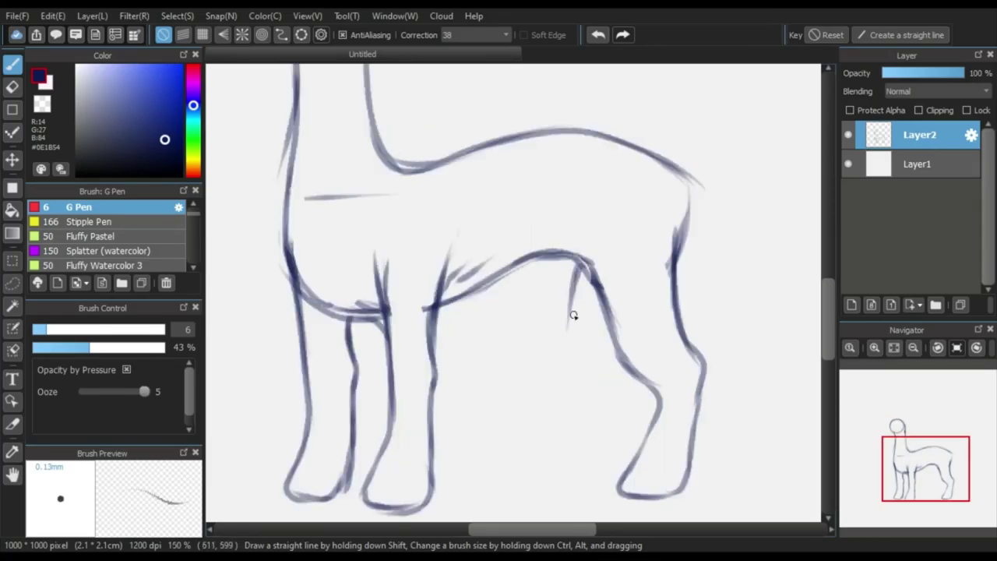
pyautogui.moveTo(576, 369); pyautogui.dragTo(550, 449)
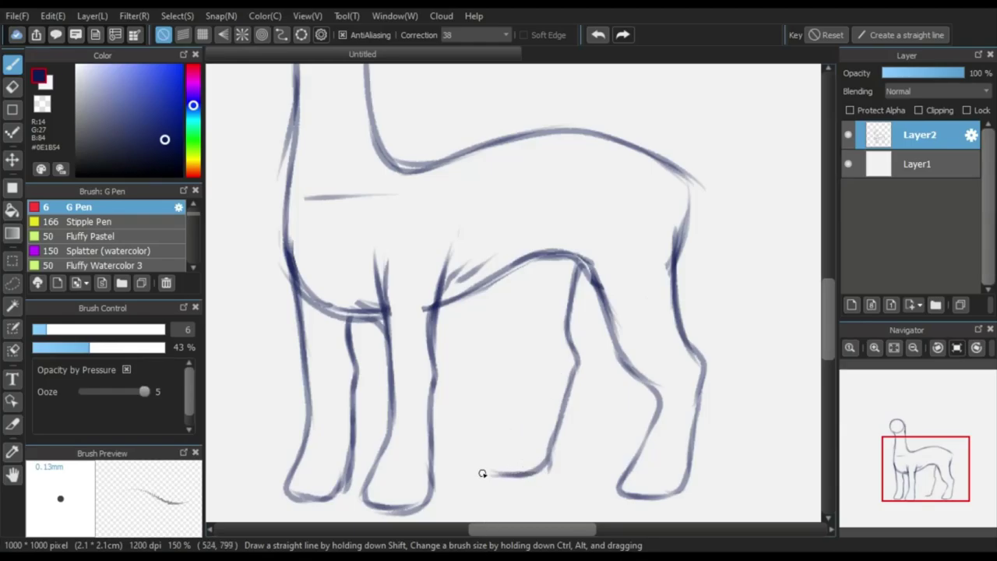
pyautogui.moveTo(481, 458); pyautogui.dragTo(516, 379)
pyautogui.click(598, 39)
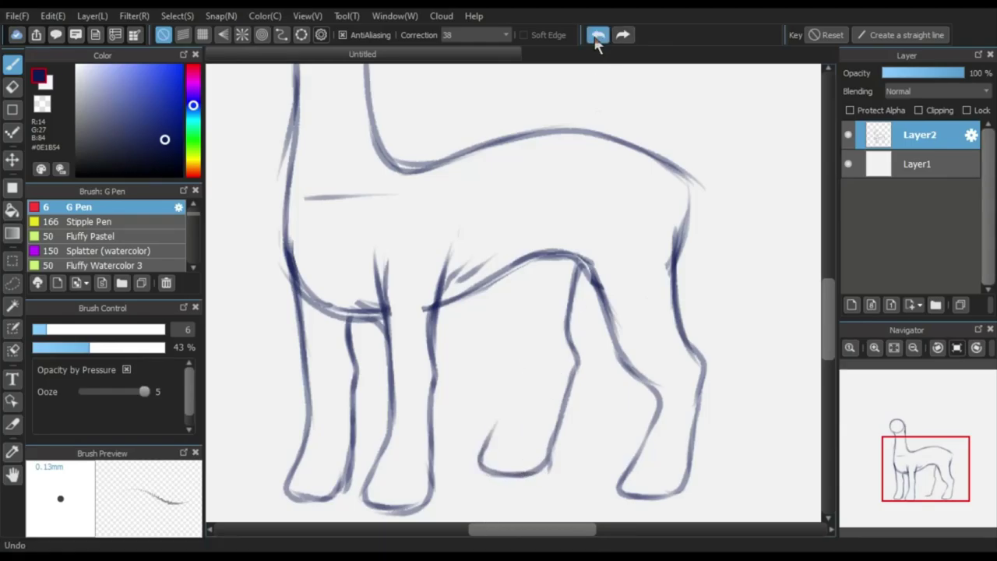
pyautogui.click(597, 40)
# - Draw the far hind leg's lower front edge from the foot to the bend and undo the trial strokes above it
pyautogui.scroll(1, 483, 467)
pyautogui.moveTo(472, 461)
pyautogui.mouseDown()
pyautogui.moveTo(515, 399)
pyautogui.moveTo(508, 385)
pyautogui.moveTo(537, 351)
pyautogui.moveTo(536, 328)
pyautogui.mouseUp()
pyautogui.moveTo(503, 401)
pyautogui.mouseDown()
pyautogui.moveTo(534, 345)
pyautogui.moveTo(514, 293)
pyautogui.mouseUp()
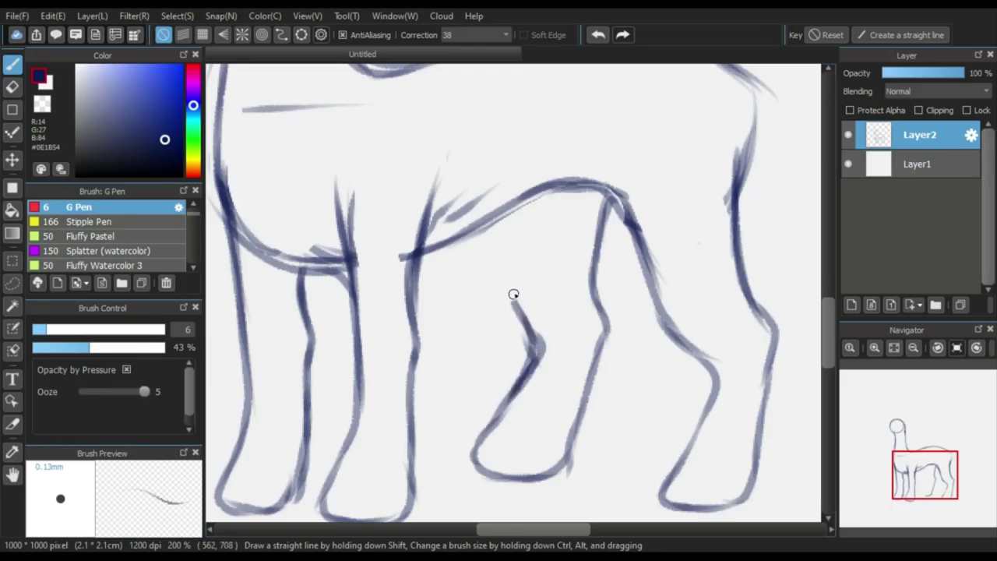
pyautogui.moveTo(517, 246); pyautogui.dragTo(511, 214)
pyautogui.click(598, 35)
pyautogui.click(600, 36)
pyautogui.click(598, 37)
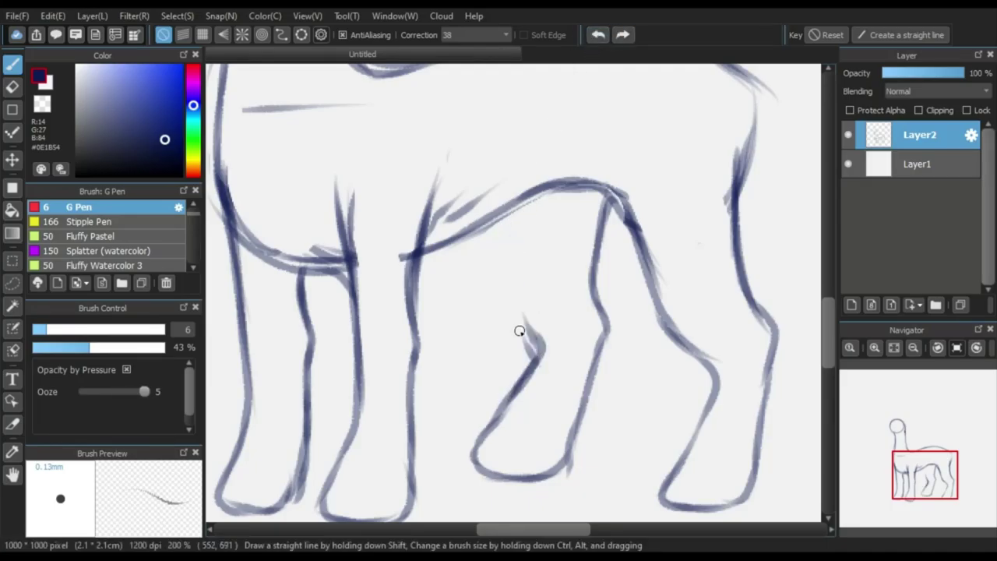
# - Extend the far hind leg's front edge from the bend up to the belly with overlapping strokes
pyautogui.moveTo(537, 352); pyautogui.dragTo(506, 273)
pyautogui.moveTo(539, 343); pyautogui.dragTo(491, 218)
pyautogui.moveTo(522, 308); pyautogui.dragTo(509, 208)
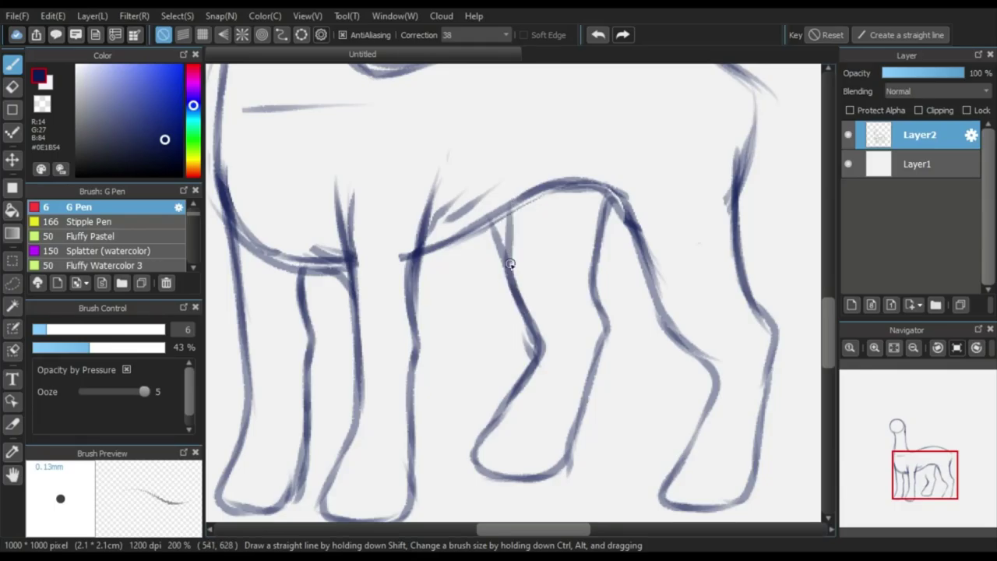
pyautogui.moveTo(510, 265); pyautogui.dragTo(507, 209)
pyautogui.scroll(-1, 480, 312)
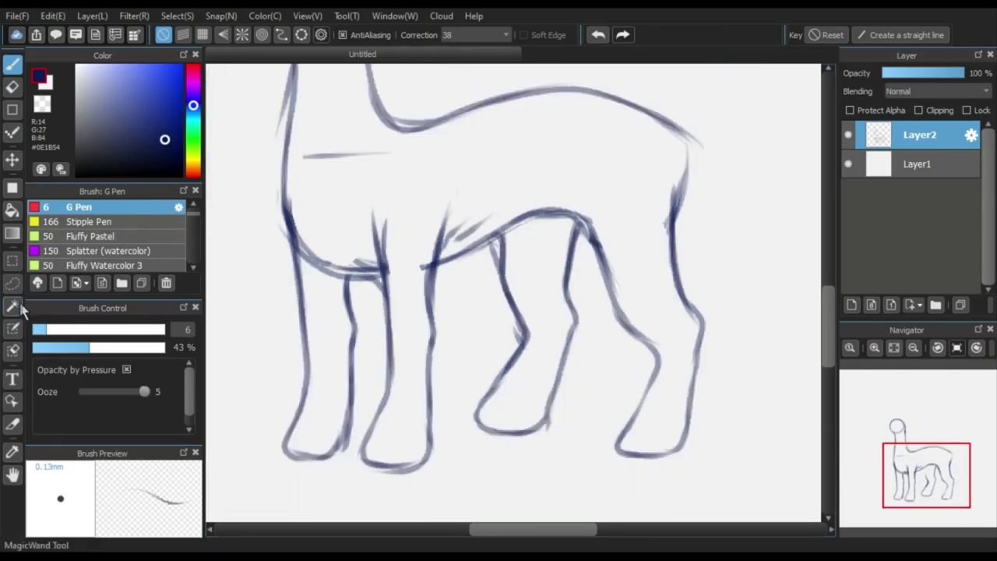
# - Erase the overshooting rump line and the rough neck base, and redraw the neck base flowing into the back
pyautogui.click(11, 283)
pyautogui.scroll(-2, 348, 166)
pyautogui.click(13, 88)
pyautogui.click(12, 65)
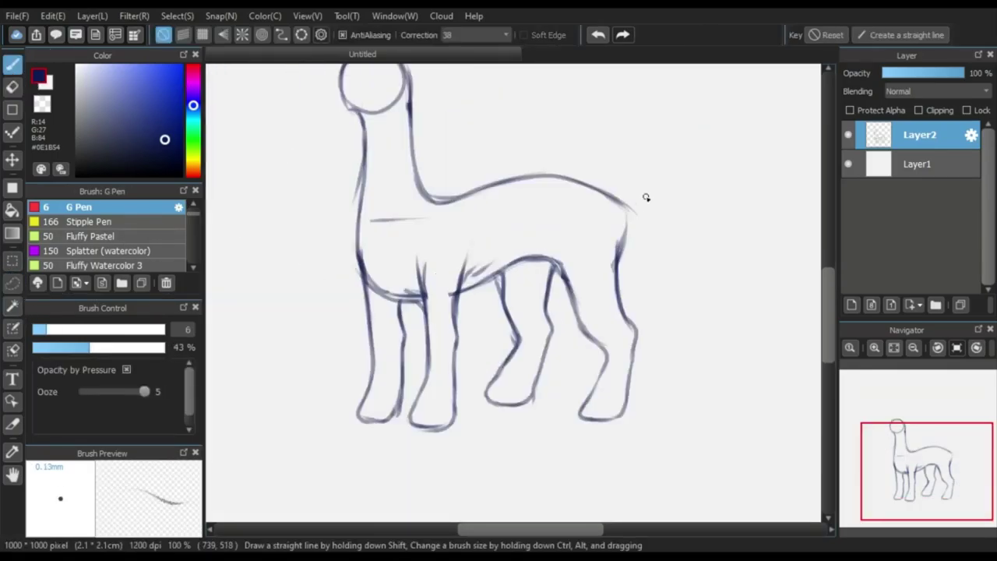
pyautogui.scroll(1, 436, 194)
pyautogui.click(12, 88)
pyautogui.moveTo(431, 214)
pyautogui.mouseDown()
pyautogui.moveTo(616, 166)
pyautogui.moveTo(723, 221)
pyautogui.moveTo(417, 197)
pyautogui.mouseUp()
pyautogui.moveTo(417, 196); pyautogui.dragTo(321, 238)
pyautogui.click(12, 65)
pyautogui.moveTo(302, 156)
pyautogui.mouseDown()
pyautogui.moveTo(322, 241)
pyautogui.moveTo(505, 226)
pyautogui.mouseUp()
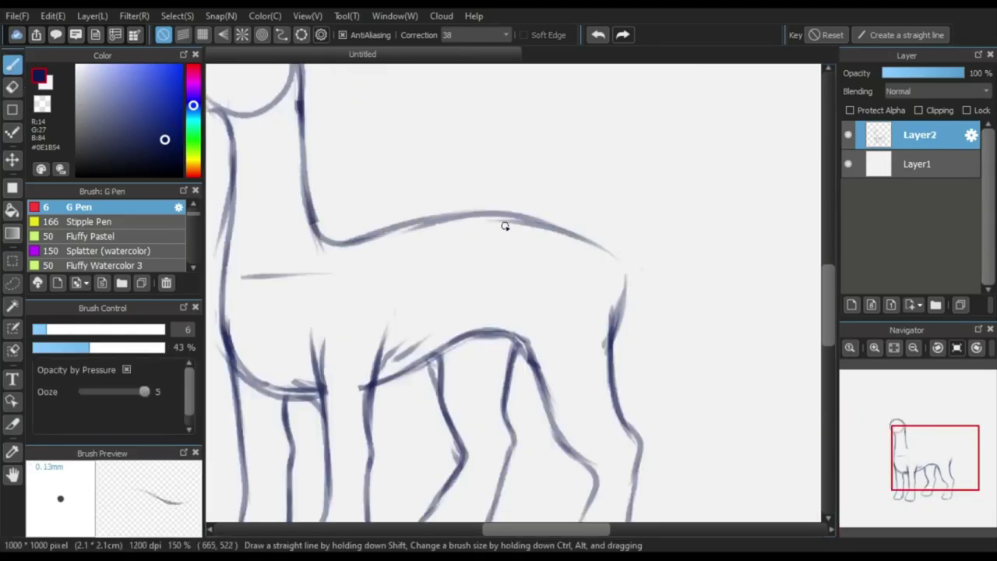
pyautogui.scroll(-1, 365, 164)
pyautogui.scroll(1, 459, 218)
pyautogui.moveTo(396, 195)
pyautogui.mouseDown()
pyautogui.moveTo(519, 204)
pyautogui.moveTo(599, 243)
pyautogui.mouseUp()
pyautogui.click(597, 36)
pyautogui.scroll(-1, 363, 201)
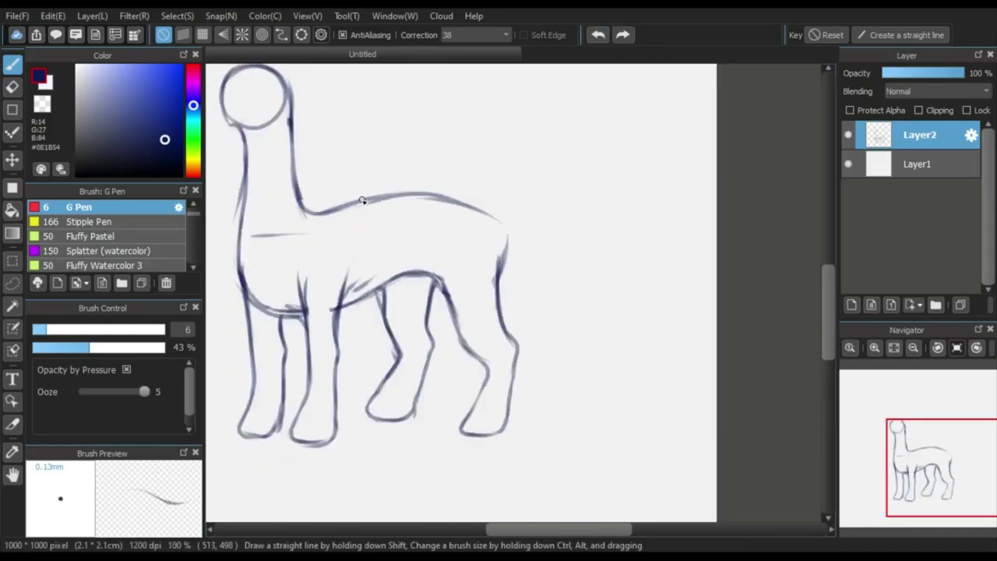
pyautogui.moveTo(362, 200); pyautogui.dragTo(605, 318)
pyautogui.scroll(1, 474, 195)
pyautogui.click(600, 37)
# - Draw the tail's upper edge as a long curve sloping from the back down to a narrow tip
pyautogui.moveTo(349, 187)
pyautogui.mouseDown()
pyautogui.moveTo(407, 182)
pyautogui.moveTo(720, 363)
pyautogui.mouseUp()
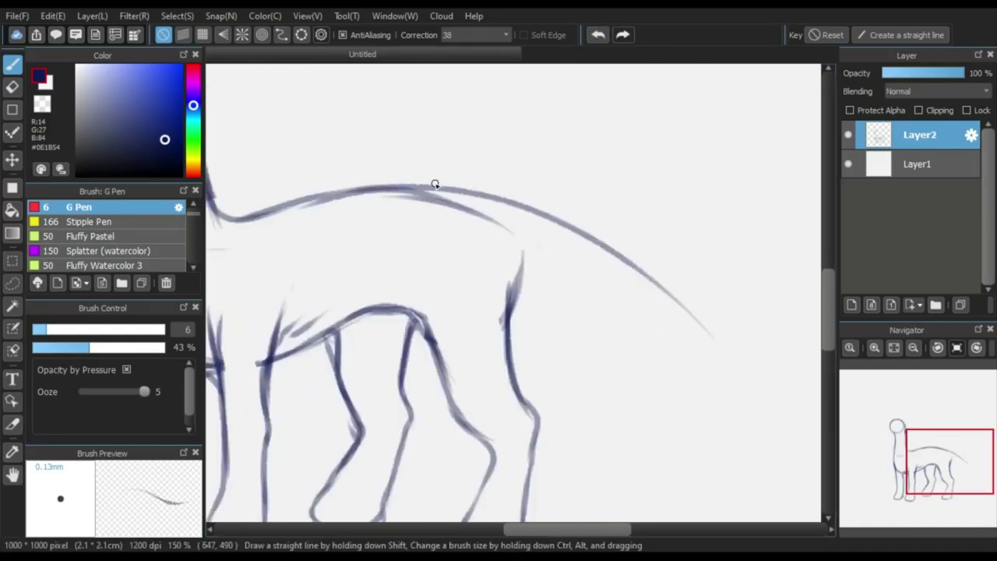
pyautogui.moveTo(434, 185); pyautogui.dragTo(720, 323)
pyautogui.moveTo(811, 450); pyautogui.dragTo(643, 318)
pyautogui.moveTo(492, 148); pyautogui.dragTo(634, 306)
pyautogui.moveTo(528, 187); pyautogui.dragTo(646, 330)
# - Draw the tail's lower edge from the tip back to the rump above the near hind leg
pyautogui.moveTo(599, 247)
pyautogui.mouseDown()
pyautogui.moveTo(614, 332)
pyautogui.moveTo(516, 241)
pyautogui.mouseUp()
pyautogui.moveTo(613, 331); pyautogui.dragTo(422, 207)
pyautogui.moveTo(553, 267); pyautogui.dragTo(352, 183)
pyautogui.moveTo(509, 228); pyautogui.dragTo(336, 179)
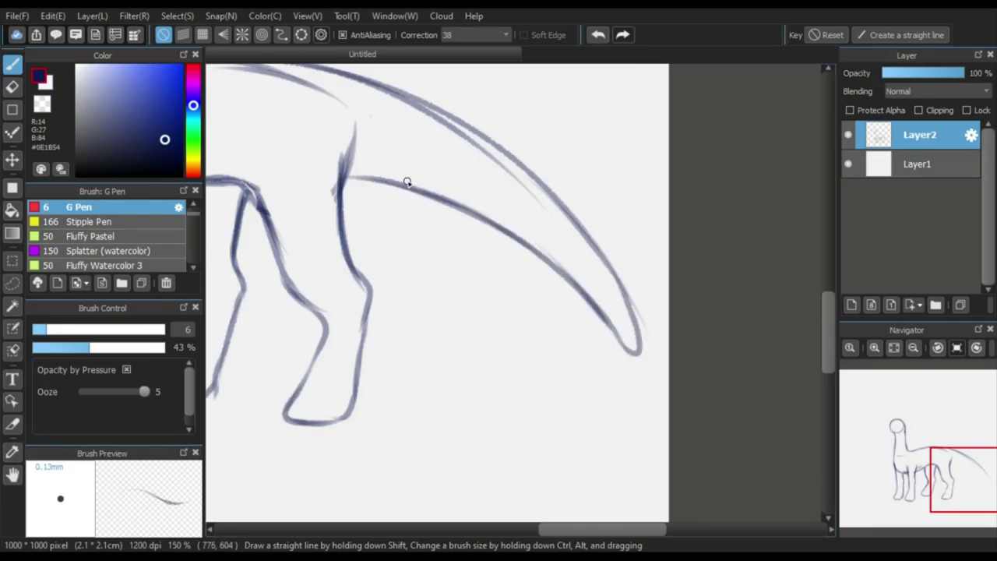
pyautogui.moveTo(407, 182)
pyautogui.mouseDown()
pyautogui.moveTo(347, 177)
pyautogui.moveTo(402, 197)
pyautogui.mouseUp()
pyautogui.moveTo(394, 135); pyautogui.dragTo(388, 206)
pyautogui.scroll(-2, 390, 206)
pyautogui.moveTo(327, 194); pyautogui.dragTo(488, 236)
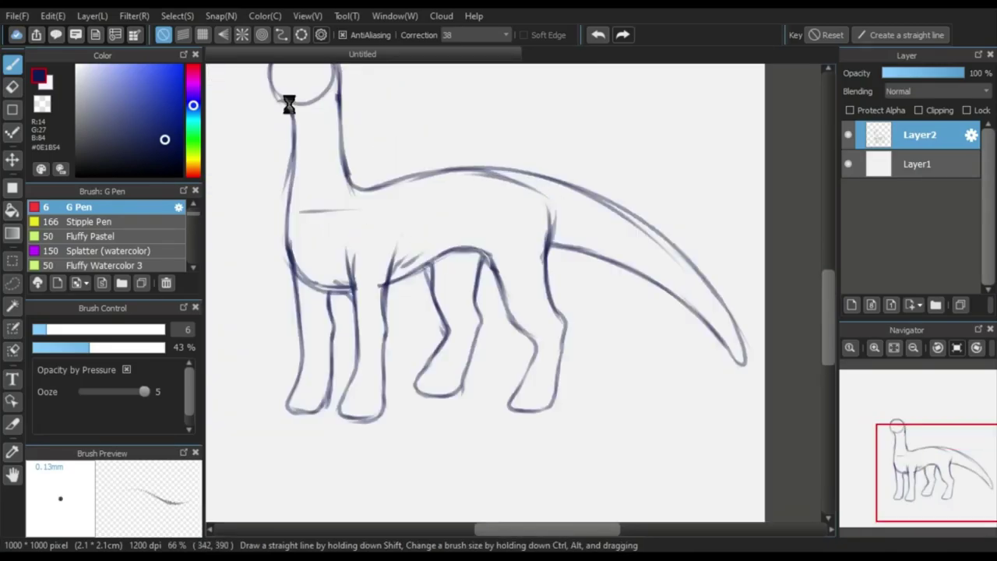
# - Move the Layer2 drawing about 129 pixels left and 23 pixels down on the canvas
pyautogui.click(12, 160)
pyautogui.scroll(-1, 486, 282)
pyautogui.moveTo(406, 259); pyautogui.dragTo(342, 271)
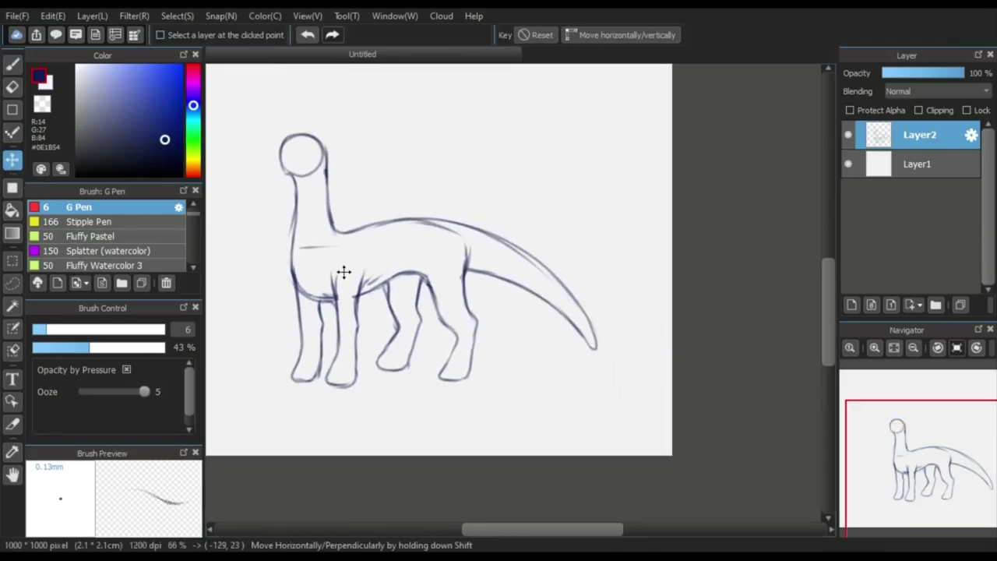
pyautogui.scroll(-1, 343, 272)
pyautogui.scroll(2, 252, 211)
# - Erase the head circle and the straight neck above the chest and back
pyautogui.click(12, 87)
pyautogui.scroll(1, 301, 185)
pyautogui.moveTo(433, 247)
pyautogui.mouseDown()
pyautogui.moveTo(452, 140)
pyautogui.moveTo(363, 334)
pyautogui.moveTo(367, 85)
pyautogui.moveTo(401, 201)
pyautogui.moveTo(367, 120)
pyautogui.mouseUp()
# - Draw a new S-curved neck rising from the back and chest and bending forward at the top
pyautogui.press('b')
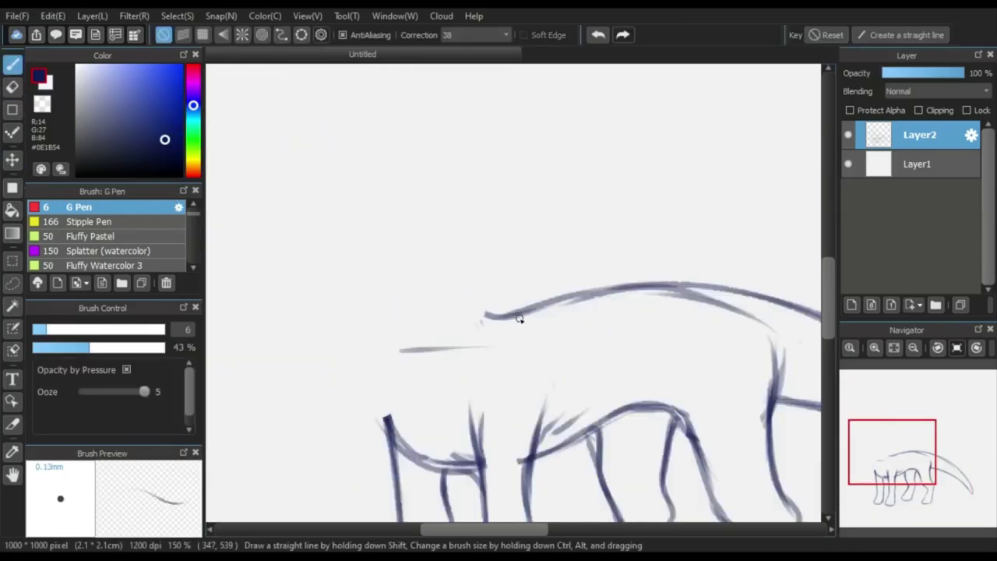
pyautogui.moveTo(491, 310)
pyautogui.mouseDown()
pyautogui.moveTo(465, 225)
pyautogui.moveTo(455, 254)
pyautogui.moveTo(447, 142)
pyautogui.moveTo(399, 104)
pyautogui.mouseUp()
pyautogui.moveTo(455, 150)
pyautogui.mouseDown()
pyautogui.moveTo(418, 104)
pyautogui.moveTo(349, 89)
pyautogui.mouseUp()
pyautogui.moveTo(374, 330)
pyautogui.mouseDown()
pyautogui.moveTo(383, 416)
pyautogui.moveTo(369, 356)
pyautogui.moveTo(401, 202)
pyautogui.moveTo(396, 184)
pyautogui.moveTo(361, 155)
pyautogui.moveTo(178, 319)
pyautogui.mouseUp()
pyautogui.scroll(-2, 436, 225)
pyautogui.scroll(3, 418, 193)
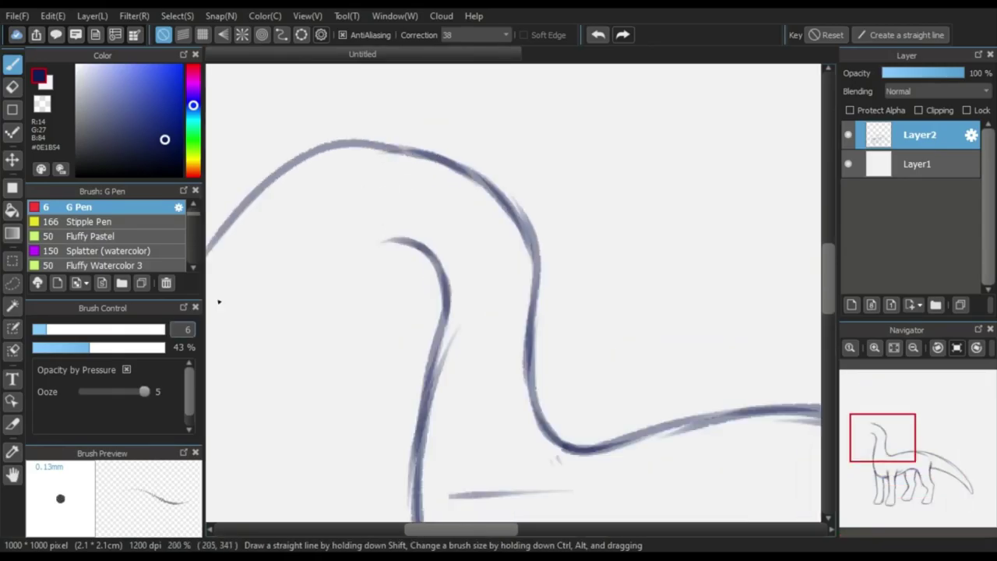
pyautogui.scroll(-2, 401, 243)
pyautogui.scroll(2, 305, 257)
# - Replace the downward head curve with a long, gently sloping top line, and undo the trial snout and jaw
pyautogui.click(598, 35)
pyautogui.moveTo(532, 141)
pyautogui.mouseDown()
pyautogui.moveTo(267, 182)
pyautogui.moveTo(225, 179)
pyautogui.moveTo(267, 231)
pyautogui.moveTo(372, 243)
pyautogui.mouseUp()
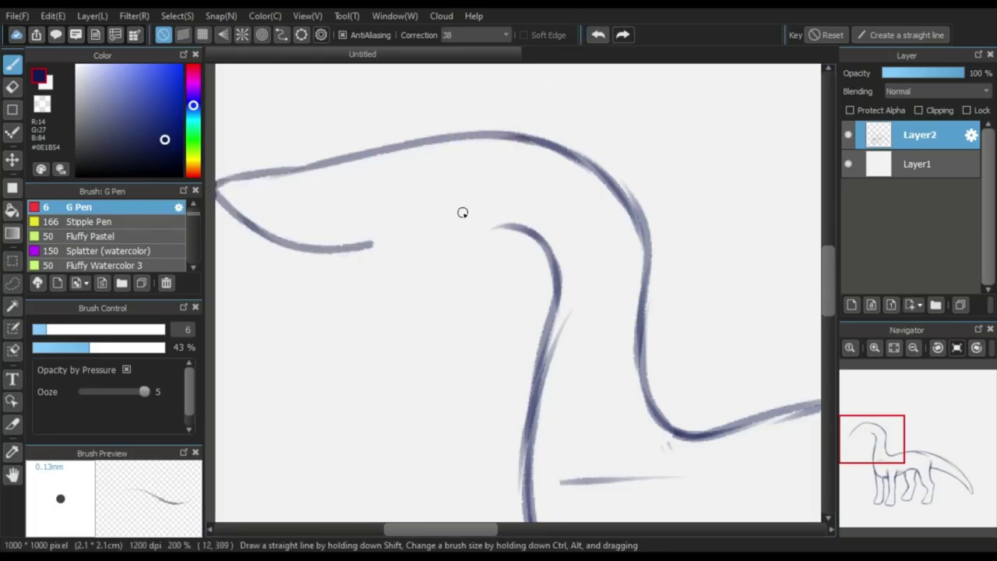
pyautogui.click(597, 35)
pyautogui.click(597, 34)
# - Move the whole drawing about 117 pixels right and 45 pixels up on the canvas
pyautogui.click(11, 159)
pyautogui.scroll(-3, 457, 285)
pyautogui.moveTo(457, 285); pyautogui.dragTo(490, 264)
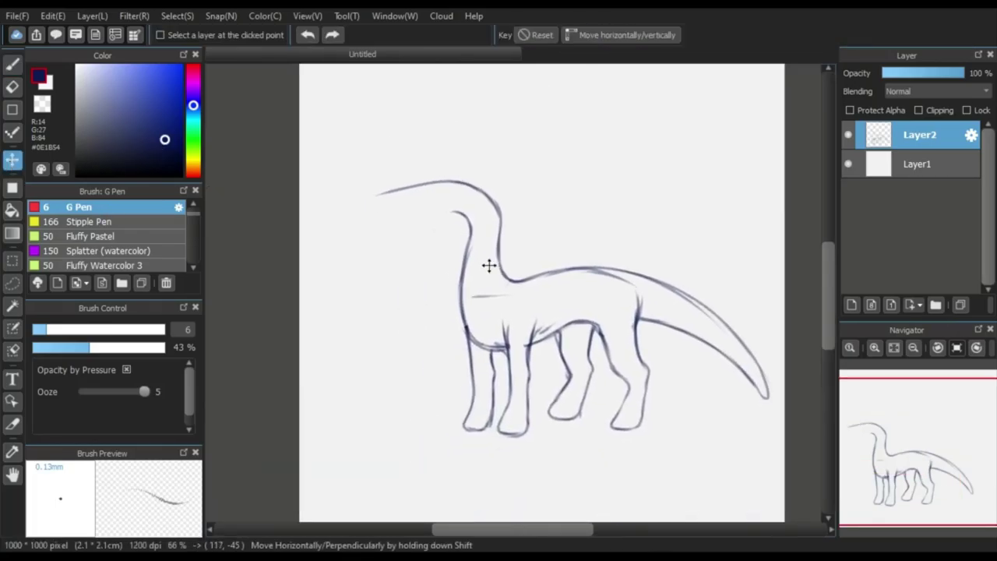
pyautogui.scroll(1, 309, 148)
# - Draw an elongated head with a forked snout and a lower jaw line joining the front of the neck
pyautogui.click(11, 65)
pyautogui.scroll(2, 399, 212)
pyautogui.moveTo(503, 199)
pyautogui.mouseDown()
pyautogui.moveTo(358, 201)
pyautogui.moveTo(245, 183)
pyautogui.moveTo(312, 241)
pyautogui.mouseUp()
pyautogui.click(597, 34)
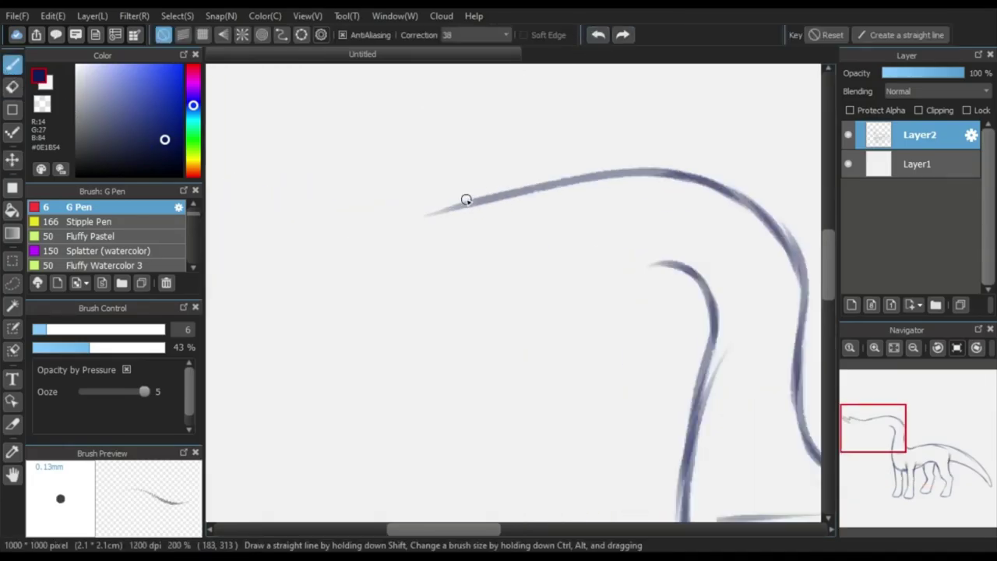
pyautogui.moveTo(465, 197)
pyautogui.mouseDown()
pyautogui.moveTo(252, 179)
pyautogui.moveTo(236, 214)
pyautogui.moveTo(287, 211)
pyautogui.moveTo(513, 285)
pyautogui.moveTo(645, 275)
pyautogui.mouseUp()
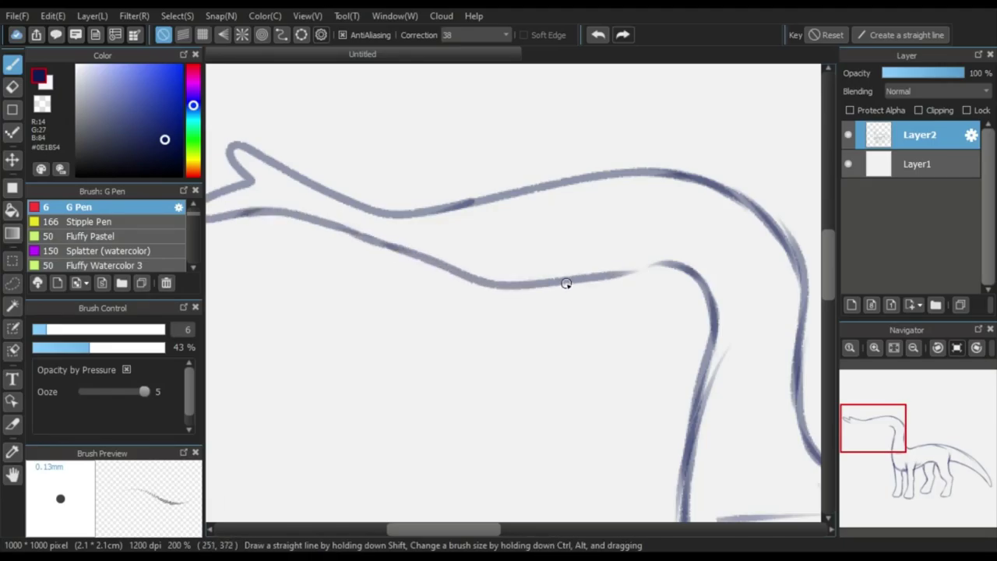
pyautogui.moveTo(566, 284)
pyautogui.mouseDown()
pyautogui.moveTo(686, 269)
pyautogui.moveTo(647, 269)
pyautogui.mouseUp()
pyautogui.doubleClick(599, 35)
pyautogui.moveTo(331, 239)
pyautogui.mouseDown()
pyautogui.moveTo(583, 242)
pyautogui.moveTo(614, 255)
pyautogui.moveTo(630, 370)
pyautogui.mouseUp()
pyautogui.scroll(-2, 506, 245)
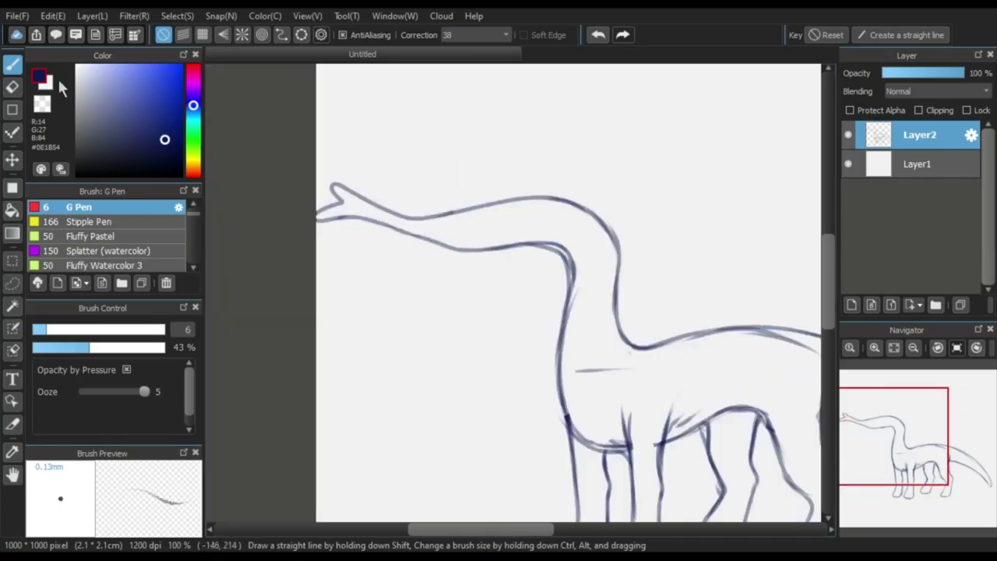
# - Erase the doubled line at the throat where the jaw meets the neck
pyautogui.click(12, 87)
pyautogui.scroll(2, 571, 254)
pyautogui.moveTo(570, 223)
pyautogui.mouseDown()
pyautogui.moveTo(610, 301)
pyautogui.moveTo(510, 208)
pyautogui.mouseUp()
pyautogui.scroll(-1, 511, 211)
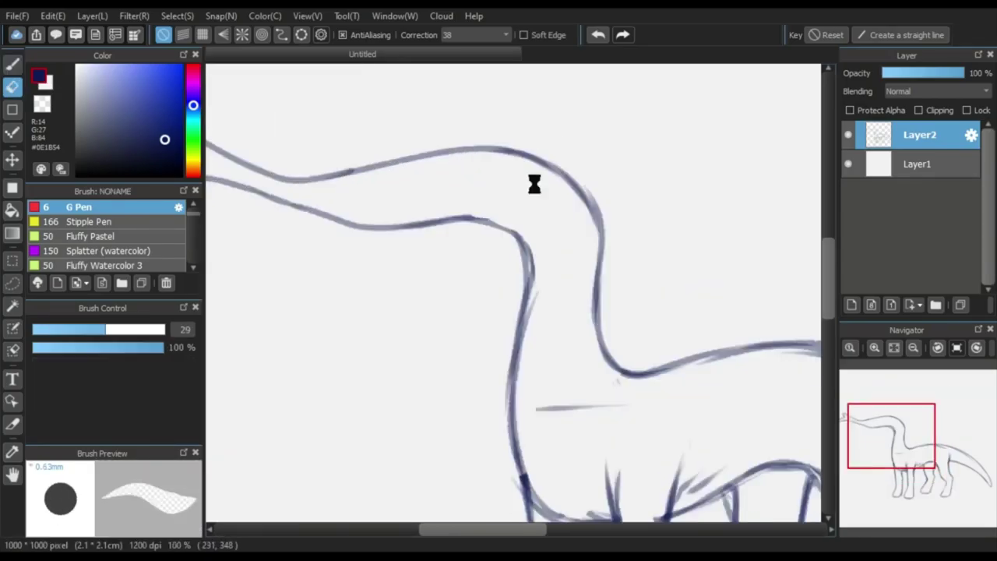
# - Erase the bend on the rear edge of the neck and redraw it as one smooth curve
pyautogui.moveTo(606, 234)
pyautogui.mouseDown()
pyautogui.moveTo(577, 169)
pyautogui.moveTo(635, 316)
pyautogui.mouseUp()
pyautogui.press('b')
pyautogui.scroll(2, 545, 169)
pyautogui.moveTo(545, 163)
pyautogui.mouseDown()
pyautogui.moveTo(659, 334)
pyautogui.moveTo(634, 468)
pyautogui.mouseUp()
pyautogui.scroll(-3, 567, 199)
pyautogui.scroll(1, 504, 197)
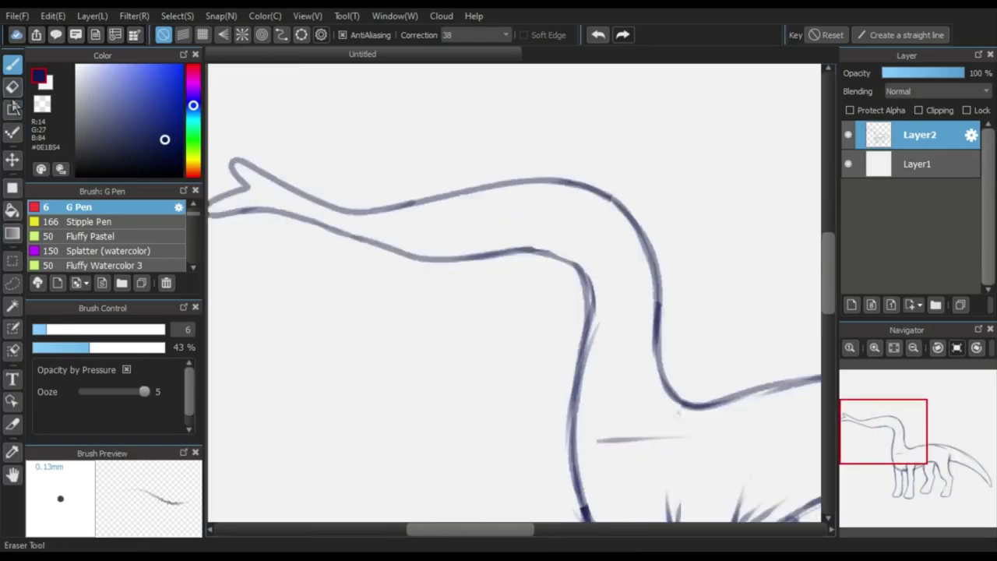
# - Set the eraser size to 69 and erase the forked snout and the front of the jaw
pyautogui.click(13, 87)
pyautogui.moveTo(99, 327); pyautogui.dragTo(139, 330)
pyautogui.moveTo(426, 251)
pyautogui.mouseDown()
pyautogui.moveTo(220, 162)
pyautogui.moveTo(296, 169)
pyautogui.mouseUp()
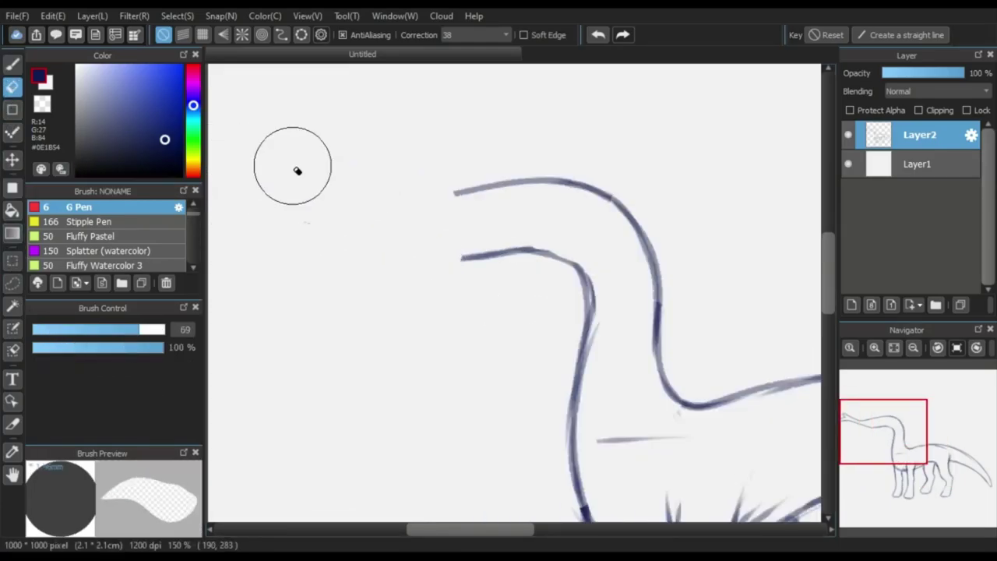
# - Redraw the throat and lower jaw as a line rising forward toward the snout tip
pyautogui.press('b')
pyautogui.scroll(2, 434, 207)
pyautogui.moveTo(704, 326)
pyautogui.mouseDown()
pyautogui.moveTo(566, 275)
pyautogui.moveTo(371, 262)
pyautogui.mouseUp()
pyautogui.moveTo(485, 281)
pyautogui.mouseDown()
pyautogui.moveTo(380, 272)
pyautogui.moveTo(347, 250)
pyautogui.mouseUp()
pyautogui.moveTo(475, 276)
pyautogui.mouseDown()
pyautogui.moveTo(402, 276)
pyautogui.moveTo(335, 243)
pyautogui.mouseUp()
pyautogui.moveTo(431, 278)
pyautogui.mouseDown()
pyautogui.moveTo(195, 144)
pyautogui.moveTo(178, 123)
pyautogui.mouseUp()
# - Draw the head's upper edge dipping forward, then rising into an upright prong that forks with the snout tip
pyautogui.moveTo(452, 225); pyautogui.dragTo(518, 274)
pyautogui.moveTo(520, 209)
pyautogui.mouseDown()
pyautogui.moveTo(417, 229)
pyautogui.moveTo(346, 195)
pyautogui.moveTo(272, 77)
pyautogui.moveTo(252, 123)
pyautogui.moveTo(185, 99)
pyautogui.mouseUp()
pyautogui.scroll(-2, 280, 138)
pyautogui.scroll(2, 259, 122)
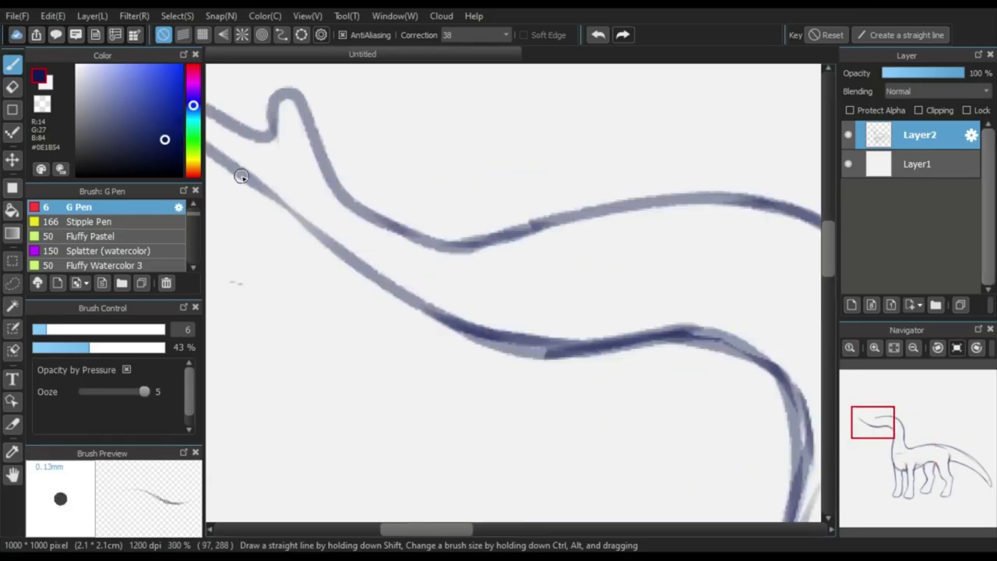
pyautogui.scroll(-4, 376, 231)
pyautogui.scroll(4, 505, 312)
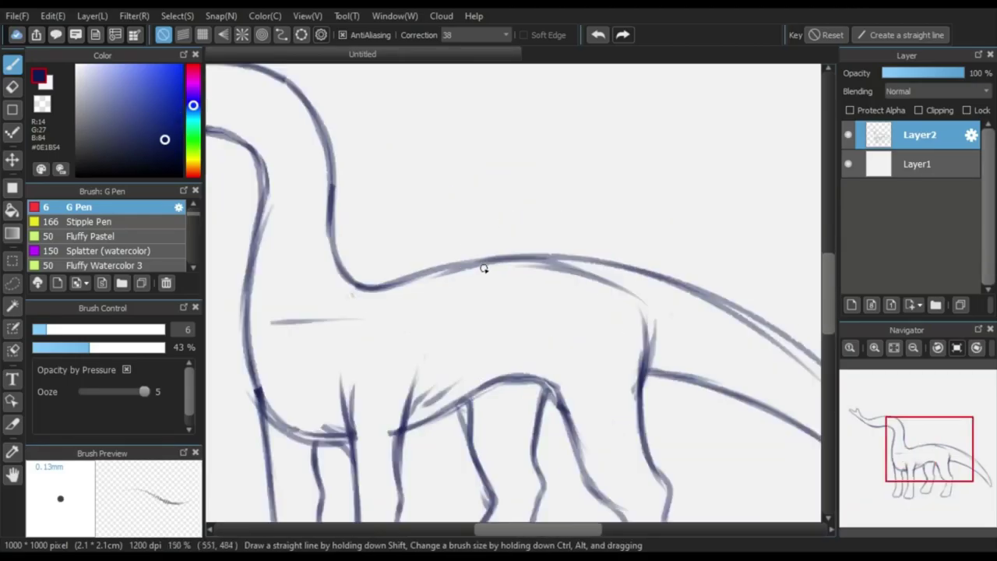
# - Erase the rough front chest outline and the horizontal guide line inside the torso
pyautogui.press('e')
pyautogui.scroll(-2, 412, 249)
pyautogui.scroll(1, 407, 246)
pyautogui.moveTo(357, 284)
pyautogui.mouseDown()
pyautogui.moveTo(414, 352)
pyautogui.moveTo(459, 372)
pyautogui.moveTo(341, 316)
pyautogui.mouseUp()
# - Redraw the chest outline from the neck into the underside and add a fold stroke beside it
pyautogui.click(13, 66)
pyautogui.scroll(1, 377, 349)
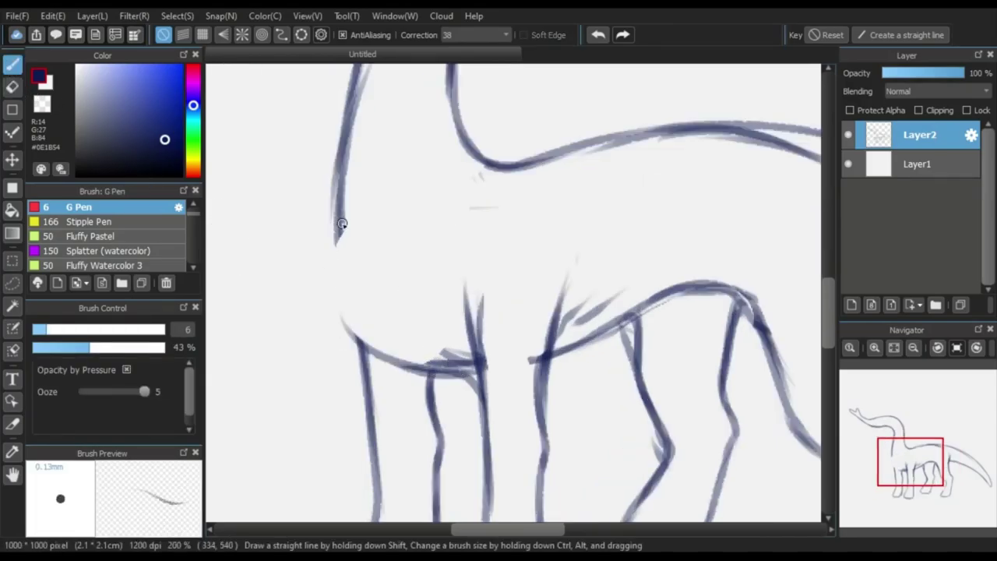
pyautogui.moveTo(342, 225)
pyautogui.mouseDown()
pyautogui.moveTo(351, 327)
pyautogui.moveTo(373, 353)
pyautogui.mouseUp()
pyautogui.moveTo(343, 298); pyautogui.dragTo(390, 359)
pyautogui.moveTo(392, 310); pyautogui.dragTo(446, 365)
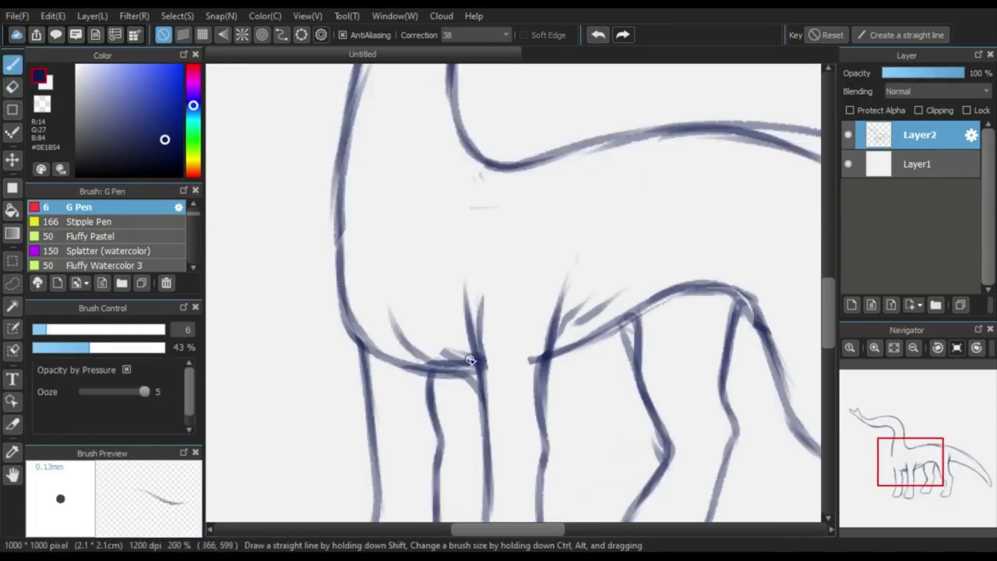
# - Add a raised curve from the belly over the near hind thigh and a fold stroke atop the near front leg
pyautogui.scroll(-1, 461, 336)
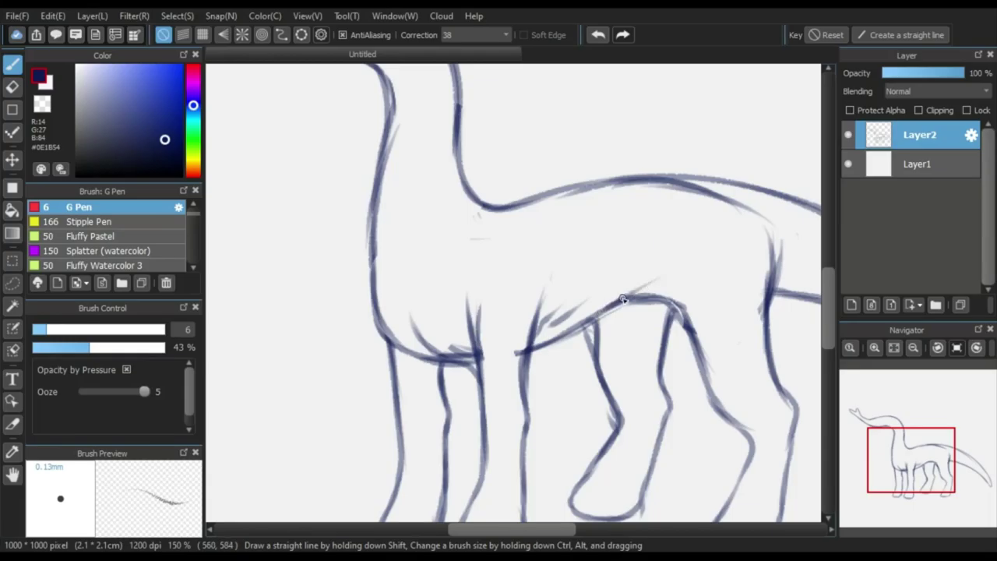
pyautogui.moveTo(670, 287); pyautogui.dragTo(701, 364)
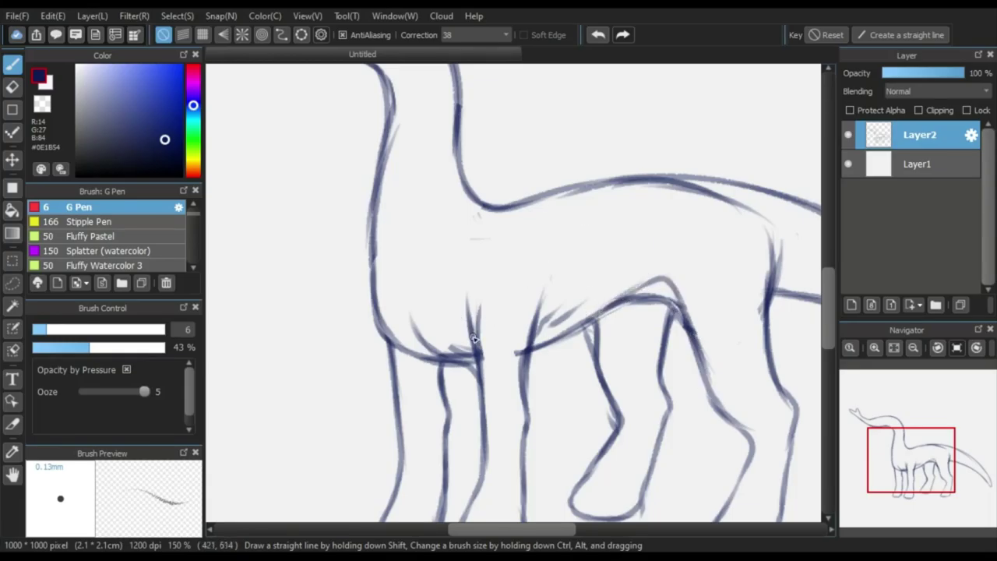
pyautogui.moveTo(522, 360); pyautogui.dragTo(529, 313)
pyautogui.scroll(-1, 481, 264)
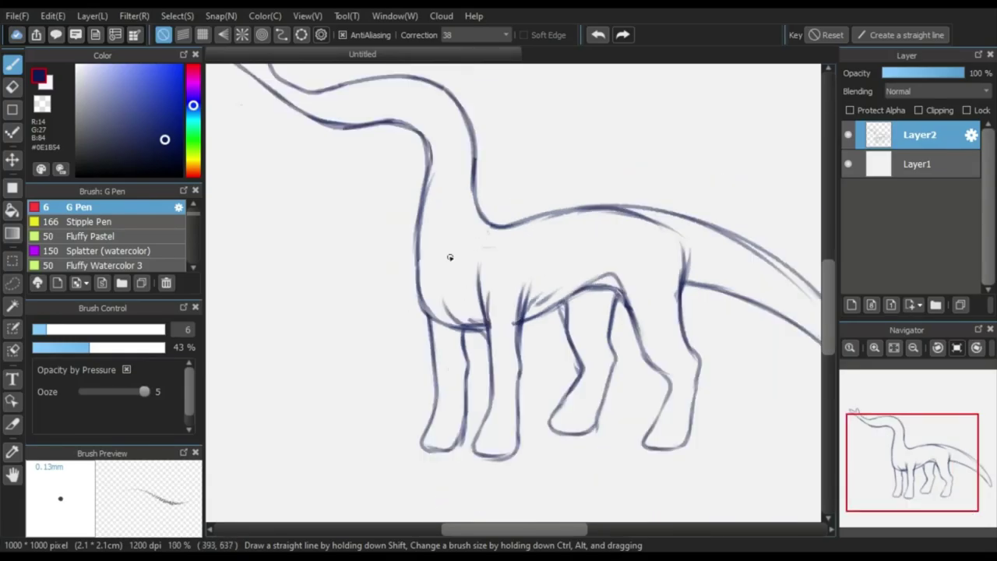
# - Reinforce the chest outline where it runs into the far front leg's front edge
pyautogui.scroll(2, 423, 335)
pyautogui.moveTo(444, 388); pyautogui.dragTo(414, 253)
pyautogui.moveTo(417, 259); pyautogui.dragTo(451, 401)
pyautogui.scroll(-2, 456, 417)
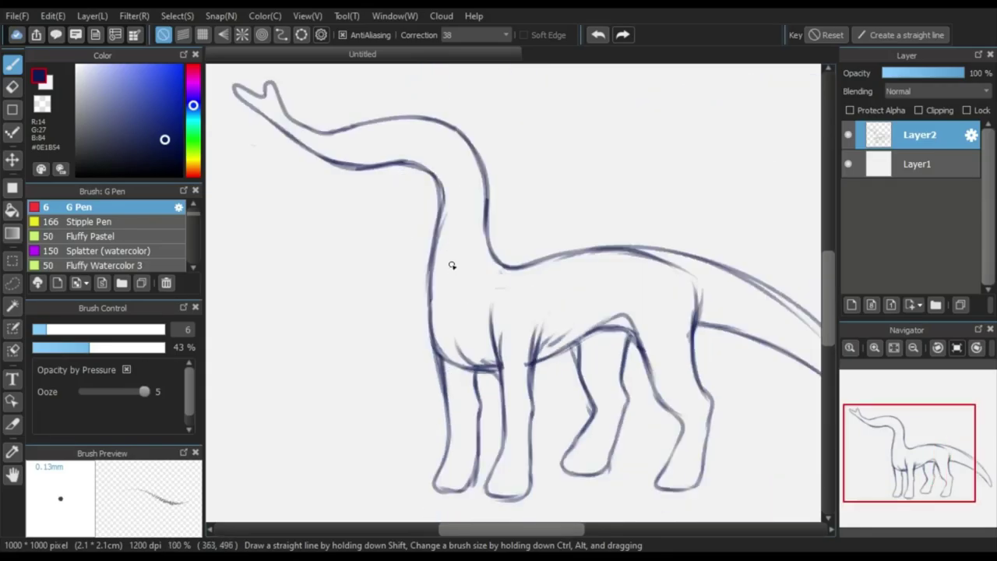
# - Draw a smiling mouth line along the head just above the lower jaw
pyautogui.scroll(2, 336, 114)
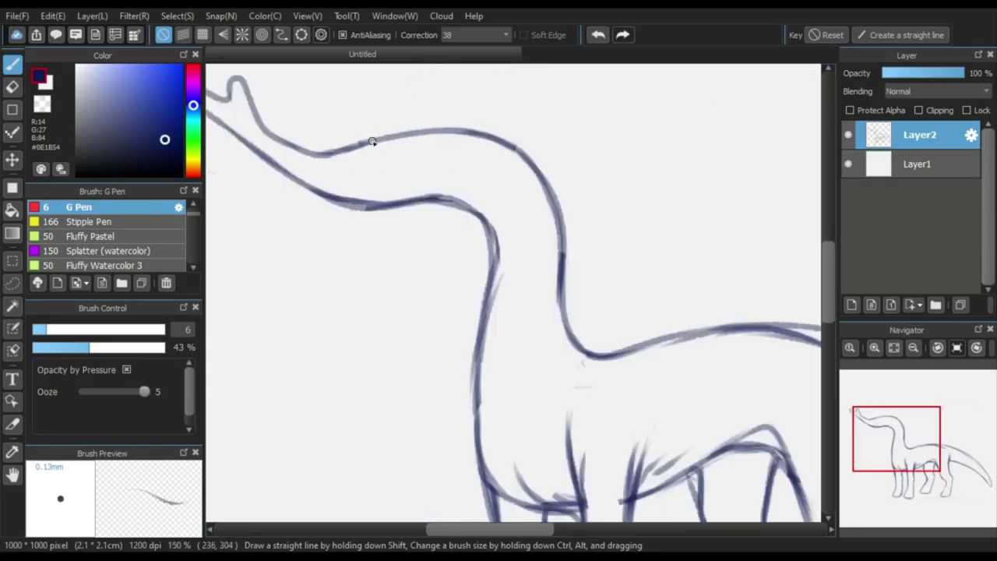
pyautogui.scroll(2, 337, 177)
pyautogui.moveTo(338, 185); pyautogui.dragTo(476, 165)
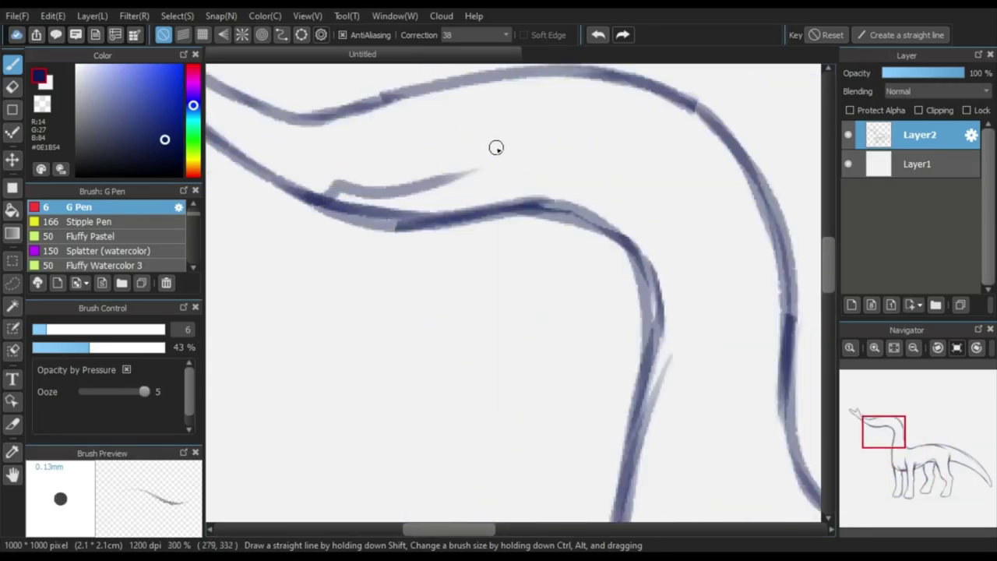
pyautogui.scroll(-2, 472, 133)
pyautogui.scroll(2, 467, 139)
pyautogui.moveTo(314, 223)
pyautogui.mouseDown()
pyautogui.moveTo(332, 202)
pyautogui.moveTo(415, 209)
pyautogui.moveTo(473, 184)
pyautogui.mouseUp()
# - Draw a small filled oval eye above the corner of the mouth
pyautogui.scroll(-1, 487, 166)
pyautogui.scroll(1, 512, 143)
pyautogui.moveTo(498, 145)
pyautogui.mouseDown()
pyautogui.moveTo(538, 173)
pyautogui.moveTo(511, 167)
pyautogui.mouseUp()
pyautogui.scroll(-3, 429, 141)
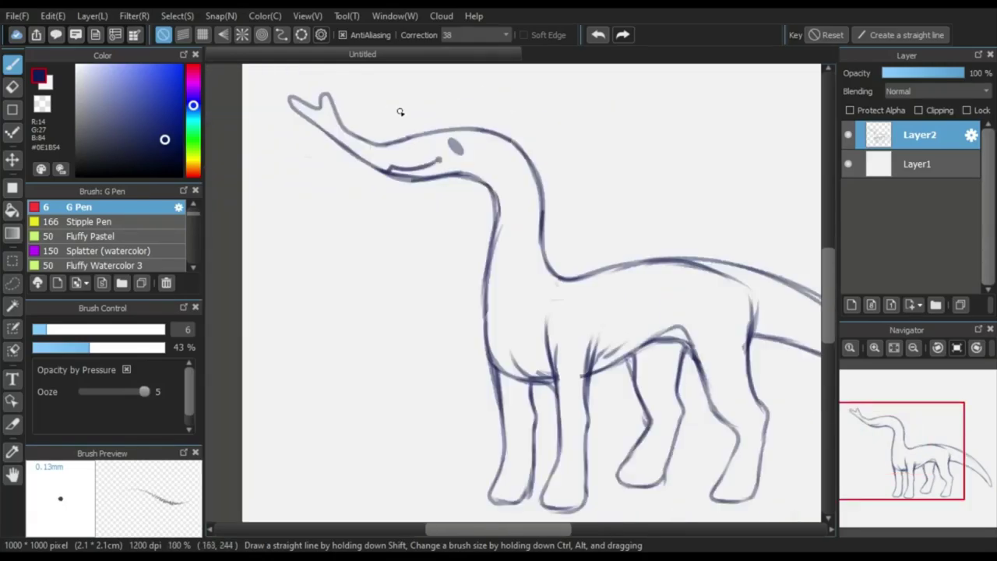
# - Erase a gap in the head's outline where the crown meets the back of the neck
pyautogui.press('e')
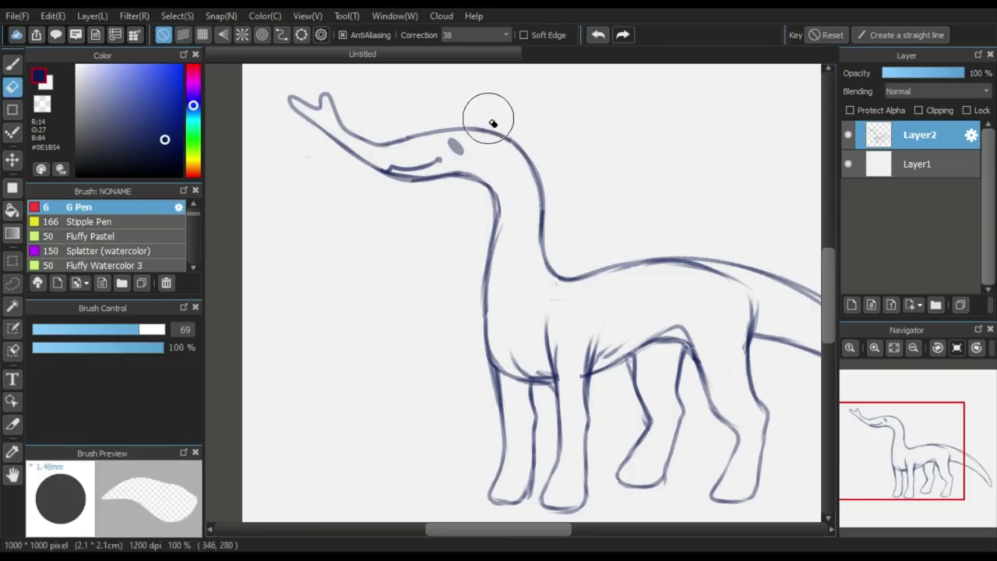
pyautogui.scroll(-1, 497, 152)
pyautogui.scroll(2, 497, 152)
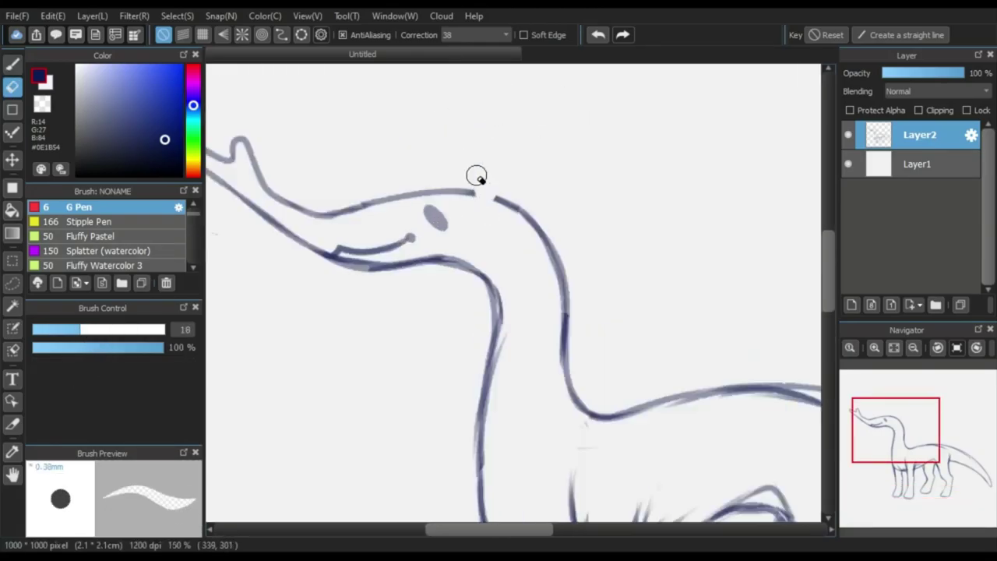
pyautogui.press('b')
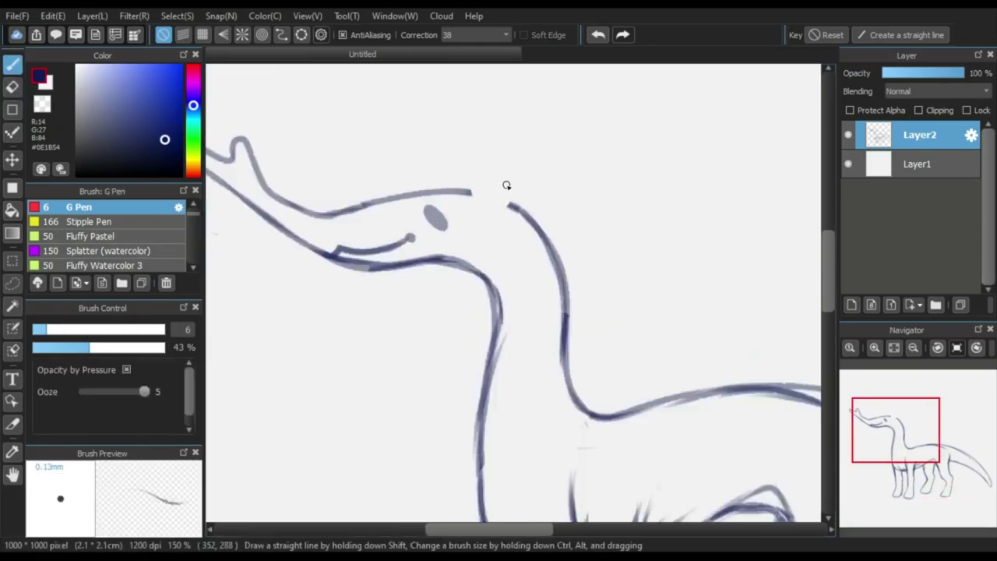
# - Draw a rounded near ear rising backward from the gap in the top of the head
pyautogui.hotkey('ctrl', 'z')
pyautogui.scroll(1, 460, 190)
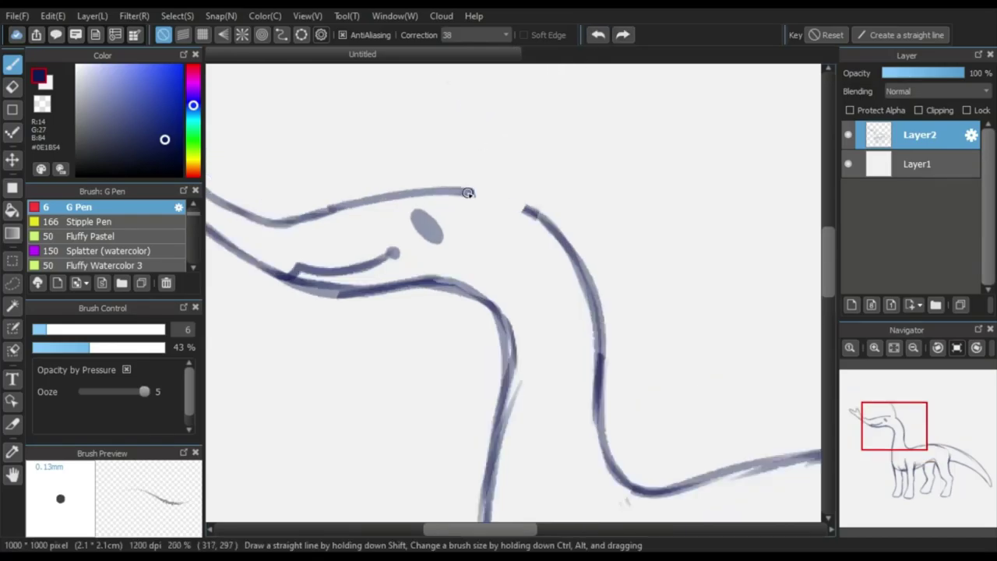
pyautogui.moveTo(472, 191)
pyautogui.mouseDown()
pyautogui.moveTo(568, 104)
pyautogui.moveTo(637, 142)
pyautogui.moveTo(524, 207)
pyautogui.mouseUp()
pyautogui.click(597, 35)
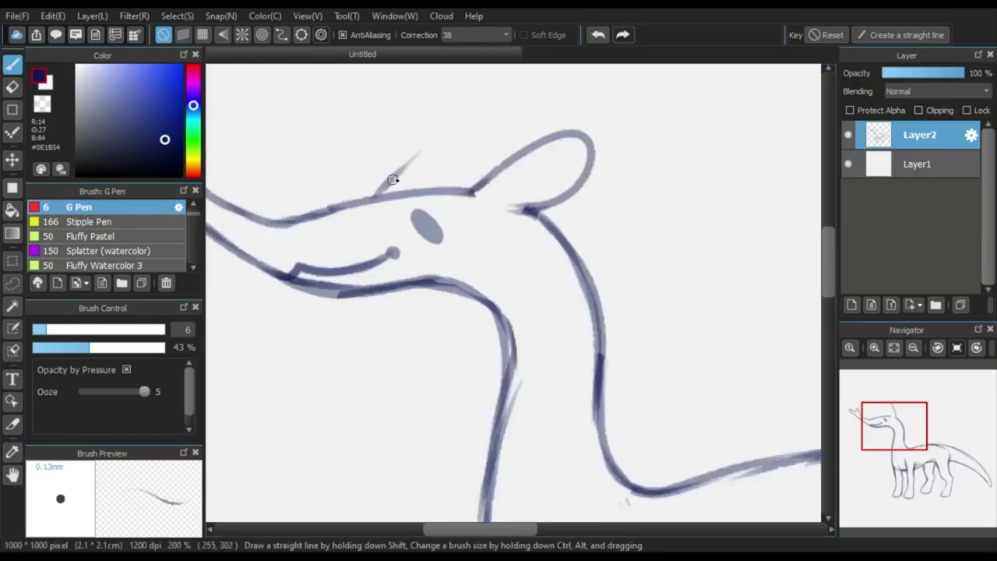
# - Draw the far ear as a rounded shape on the crown, partly tucked behind the near ear
pyautogui.moveTo(393, 180)
pyautogui.mouseDown()
pyautogui.moveTo(497, 144)
pyautogui.moveTo(483, 146)
pyautogui.moveTo(450, 191)
pyautogui.moveTo(485, 129)
pyautogui.moveTo(456, 143)
pyautogui.moveTo(423, 188)
pyautogui.moveTo(472, 118)
pyautogui.moveTo(513, 138)
pyautogui.mouseUp()
pyautogui.hotkey('ctrl', 'z')
pyautogui.hotkey('ctrl', 'z')
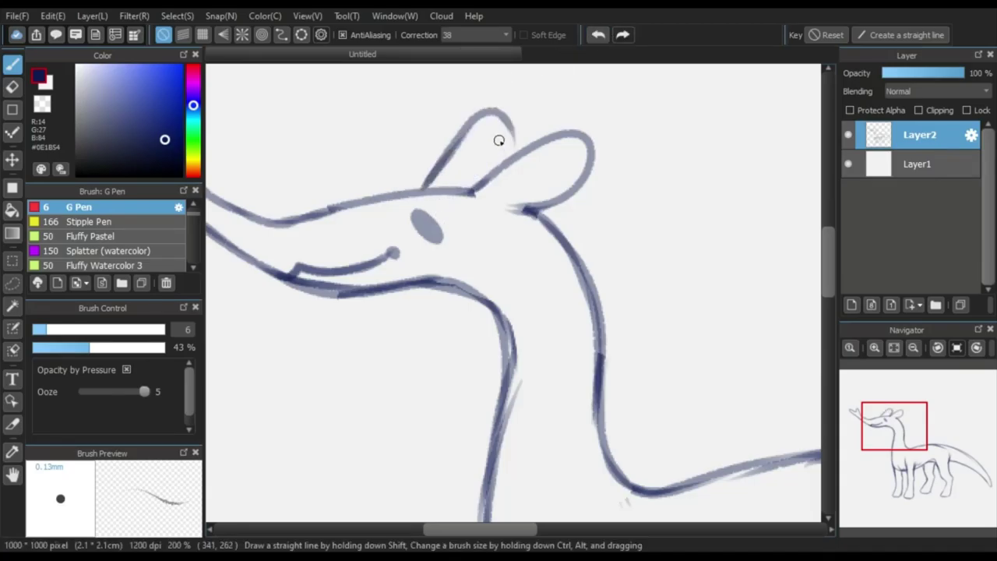
pyautogui.scroll(2, 491, 120)
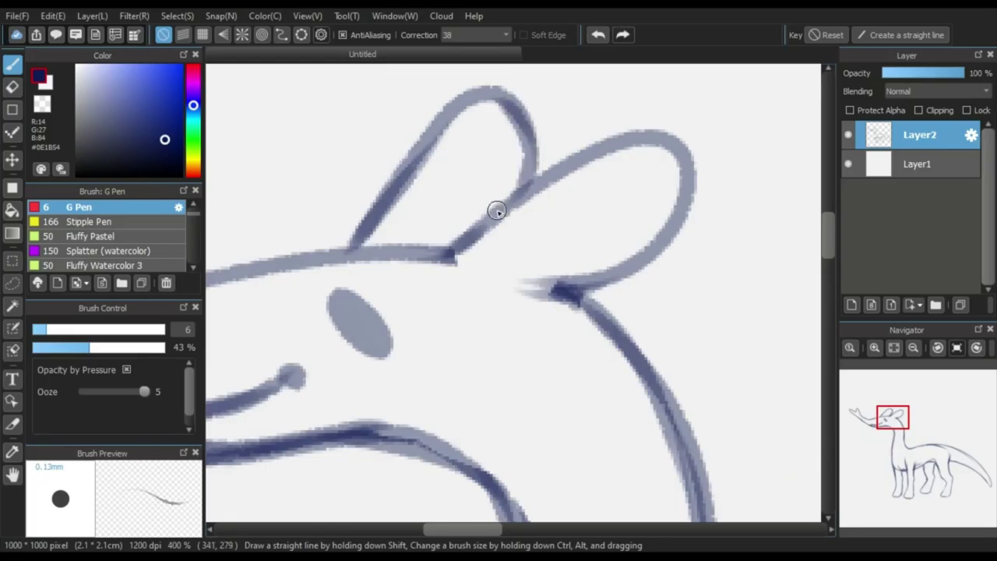
pyautogui.scroll(-5, 496, 209)
pyautogui.scroll(1, 534, 337)
# - Erase the rough front edge of the neck and redraw it as a cleaner curve from the throat to the chest
pyautogui.press('e')
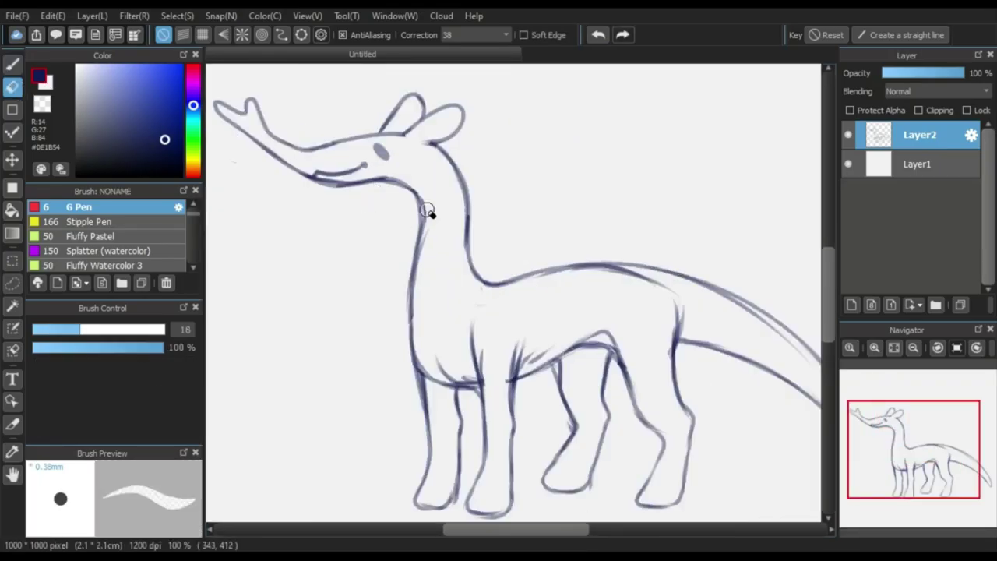
pyautogui.moveTo(430, 211)
pyautogui.mouseDown()
pyautogui.moveTo(407, 311)
pyautogui.moveTo(416, 252)
pyautogui.moveTo(408, 169)
pyautogui.moveTo(417, 256)
pyautogui.moveTo(393, 398)
pyautogui.moveTo(401, 333)
pyautogui.moveTo(413, 437)
pyautogui.mouseUp()
pyautogui.press('b')
pyautogui.scroll(1, 423, 223)
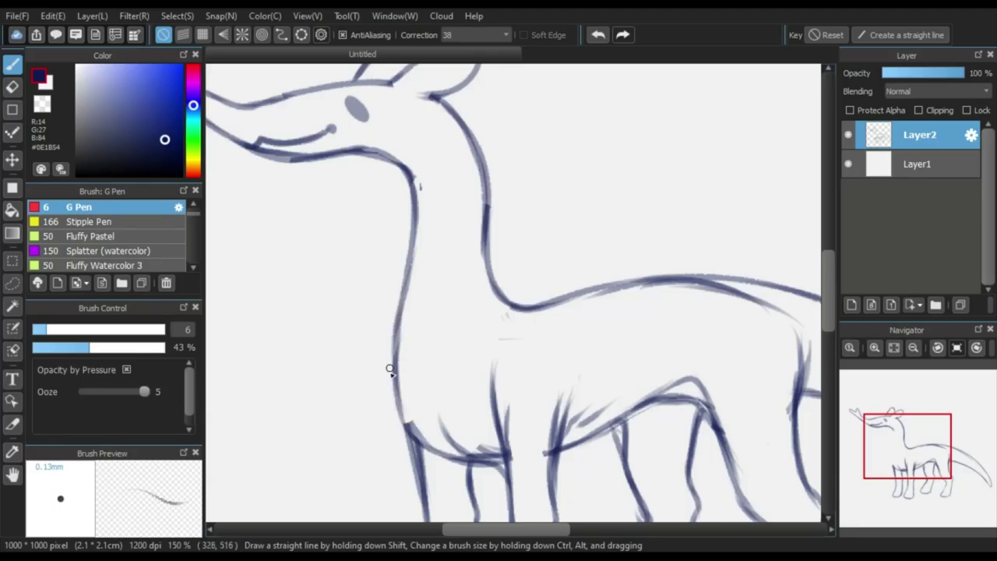
pyautogui.moveTo(396, 333); pyautogui.dragTo(419, 441)
# - Add a short curved shoulder mark above the near front leg, erasing and redrawing the line between it and the leg
pyautogui.scroll(-2, 495, 319)
pyautogui.scroll(1, 499, 314)
pyautogui.moveTo(437, 267); pyautogui.dragTo(443, 256)
pyautogui.scroll(-2, 441, 256)
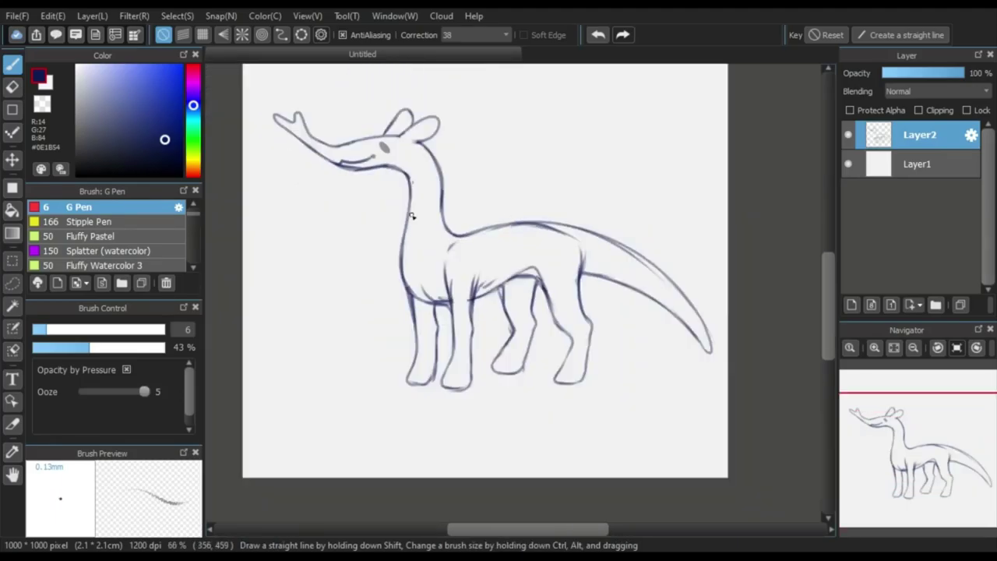
pyautogui.scroll(2, 485, 290)
pyautogui.press('e')
pyautogui.scroll(1, 480, 306)
pyautogui.moveTo(494, 363); pyautogui.dragTo(481, 268)
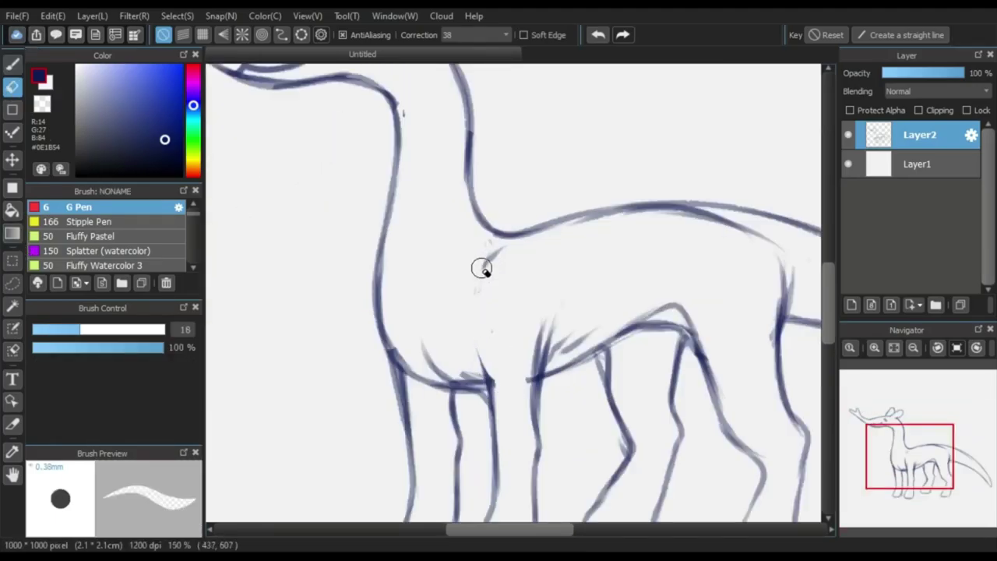
pyautogui.press('p')
pyautogui.scroll(1, 479, 387)
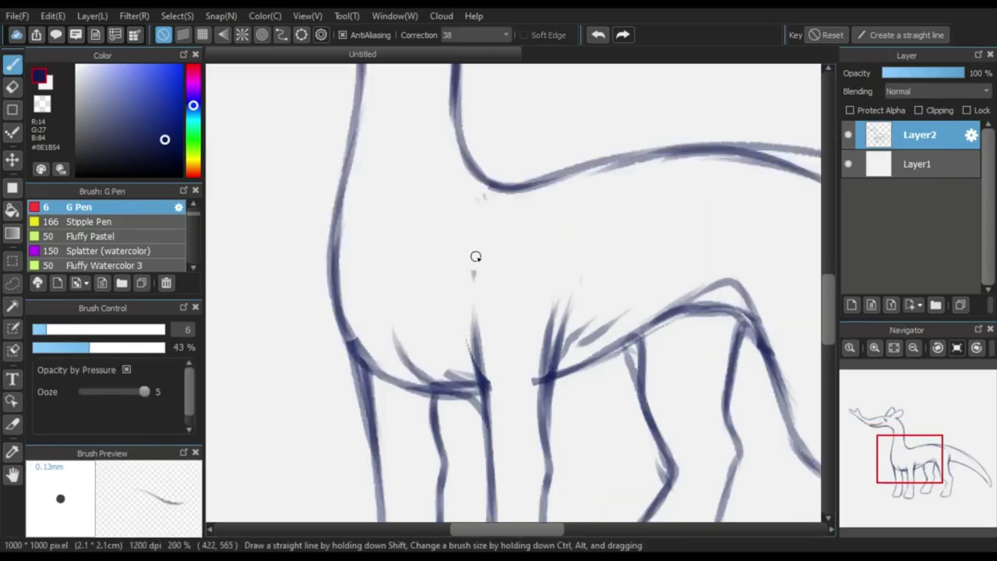
pyautogui.scroll(-3, 475, 257)
# - Erase the inner rump line running from the back down to the near hind thigh
pyautogui.press('e')
pyautogui.scroll(3, 670, 243)
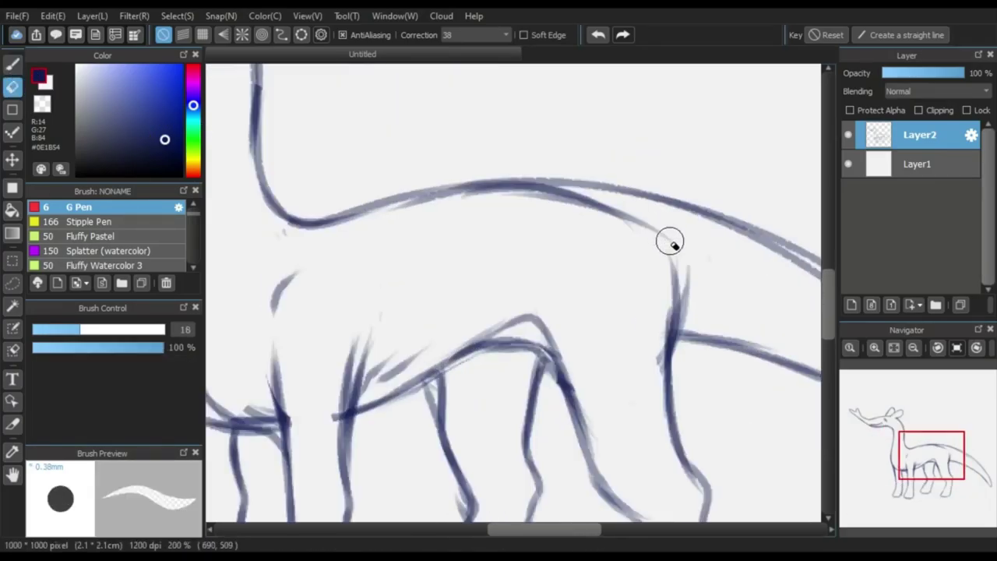
pyautogui.moveTo(670, 242)
pyautogui.mouseDown()
pyautogui.moveTo(519, 200)
pyautogui.moveTo(508, 222)
pyautogui.mouseUp()
pyautogui.click(12, 65)
pyautogui.scroll(-2, 384, 226)
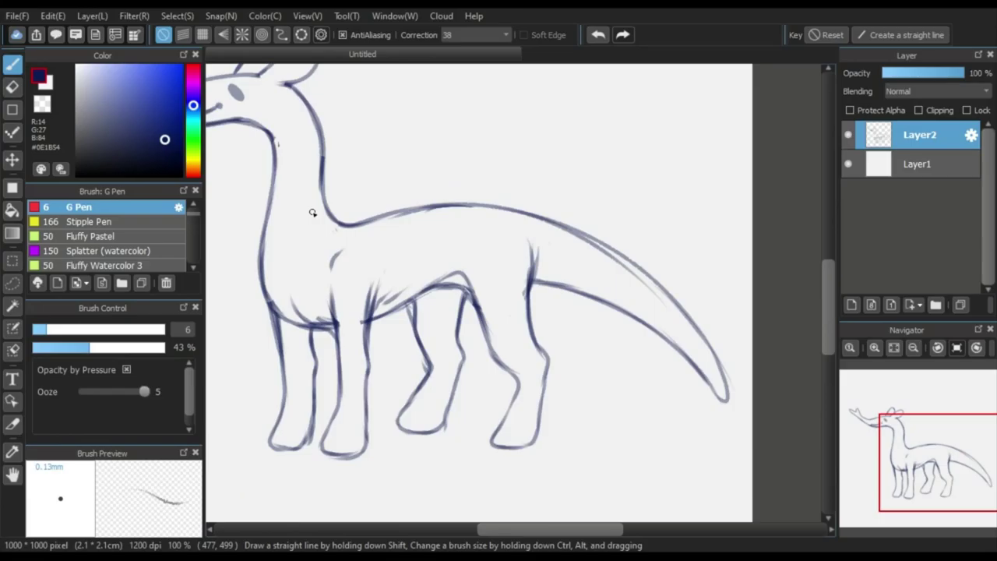
# - Erase the outline where the base of the neck curves into the front of the back
pyautogui.click(13, 89)
pyautogui.scroll(1, 339, 219)
pyautogui.press('b')
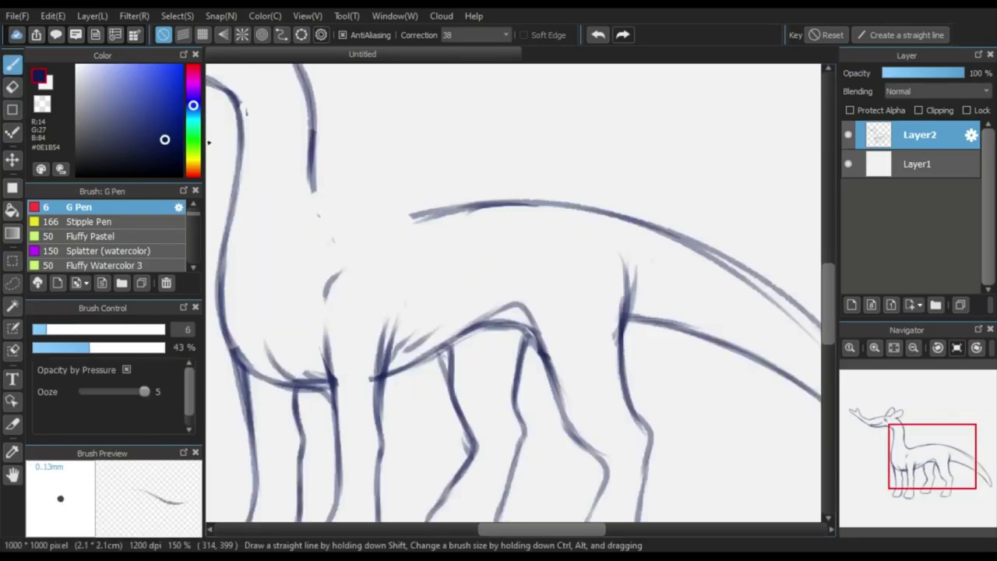
pyautogui.scroll(1, 334, 208)
pyautogui.moveTo(343, 233)
pyautogui.mouseDown()
pyautogui.moveTo(349, 225)
pyautogui.moveTo(381, 236)
pyautogui.mouseUp()
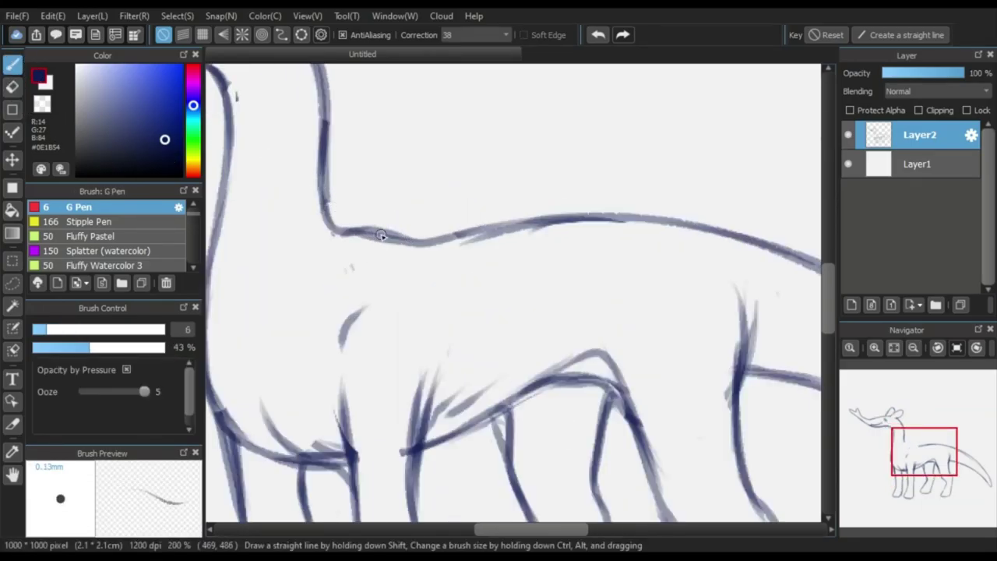
pyautogui.click(599, 34)
# - Erase the remaining back outline as far as the start of the tail
pyautogui.click(13, 88)
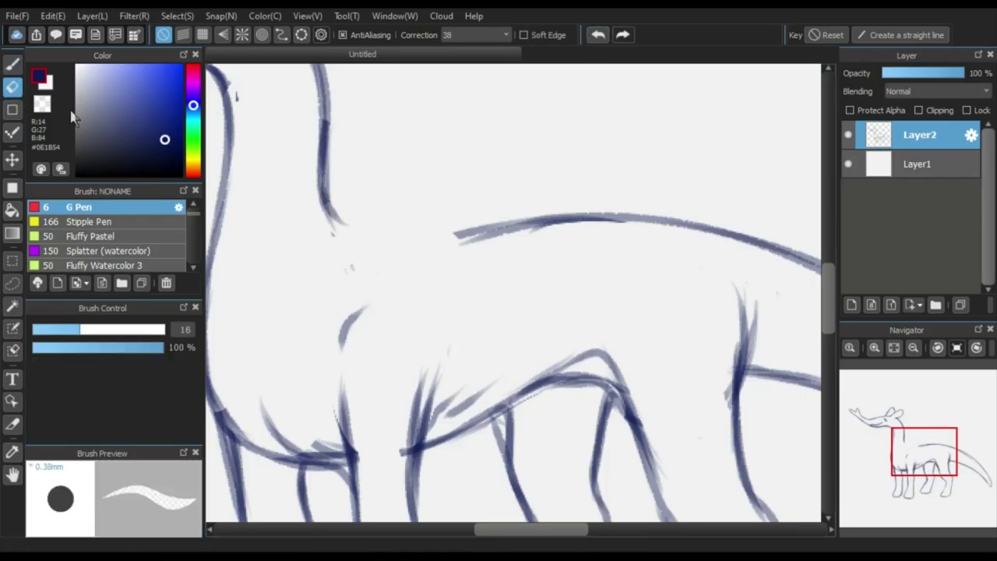
pyautogui.moveTo(448, 237); pyautogui.dragTo(612, 219)
pyautogui.moveTo(722, 224); pyautogui.dragTo(550, 225)
# - Redraw the back outline as a higher, smooth curve from the base of the neck toward the rump
pyautogui.press('b')
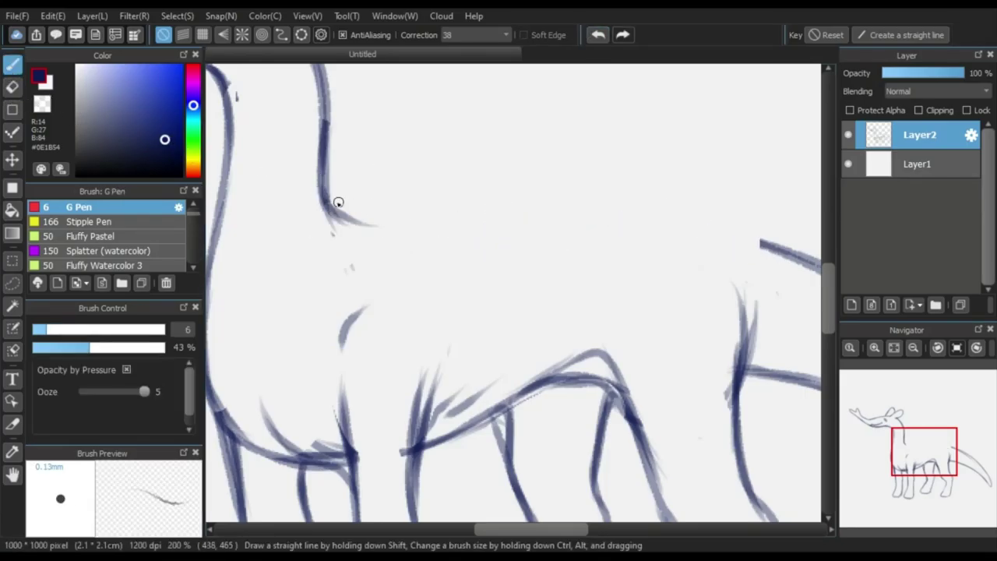
pyautogui.moveTo(338, 203)
pyautogui.mouseDown()
pyautogui.moveTo(369, 226)
pyautogui.moveTo(352, 216)
pyautogui.moveTo(487, 192)
pyautogui.mouseUp()
pyautogui.click(599, 35)
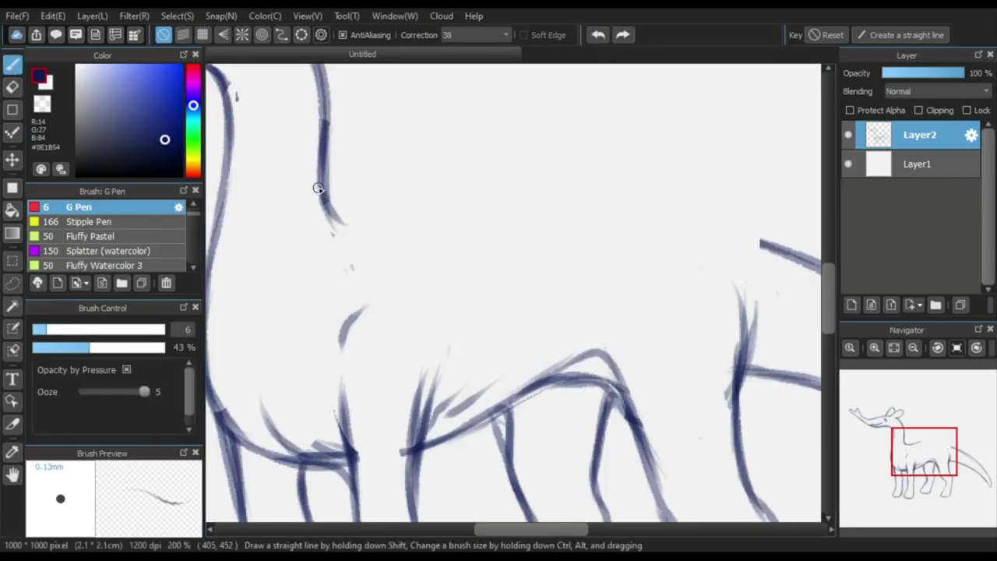
pyautogui.moveTo(318, 188)
pyautogui.mouseDown()
pyautogui.moveTo(432, 224)
pyautogui.moveTo(362, 233)
pyautogui.moveTo(607, 206)
pyautogui.moveTo(525, 204)
pyautogui.moveTo(736, 227)
pyautogui.mouseUp()
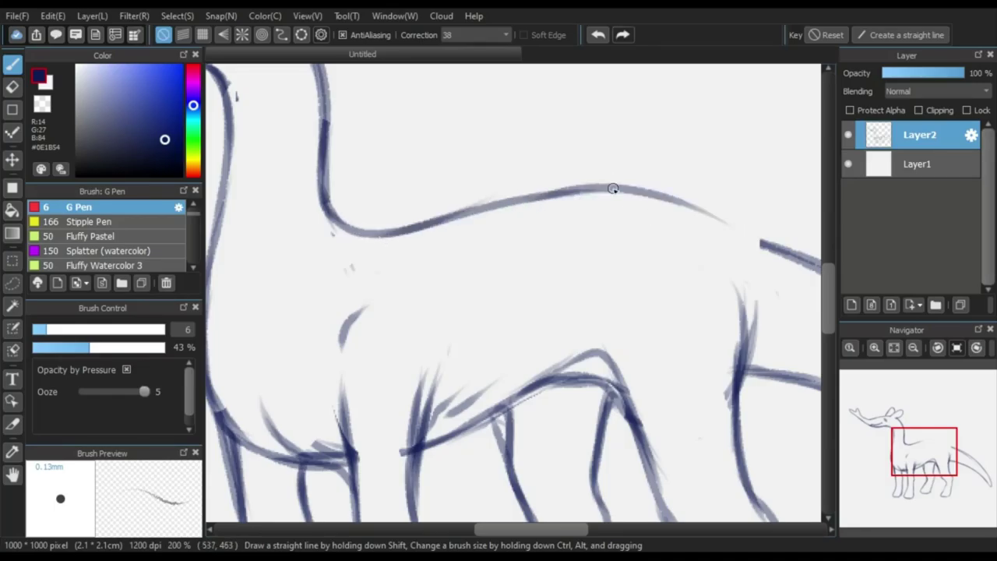
# - Extend the back line over the rump so it joins the upper edge of the tail
pyautogui.moveTo(613, 188); pyautogui.dragTo(760, 236)
pyautogui.hotkey('ctrl', 'z')
pyautogui.hotkey('ctrl', 'z')
pyautogui.moveTo(523, 199)
pyautogui.mouseDown()
pyautogui.moveTo(611, 183)
pyautogui.moveTo(755, 236)
pyautogui.mouseUp()
pyautogui.moveTo(725, 97); pyautogui.dragTo(541, 64)
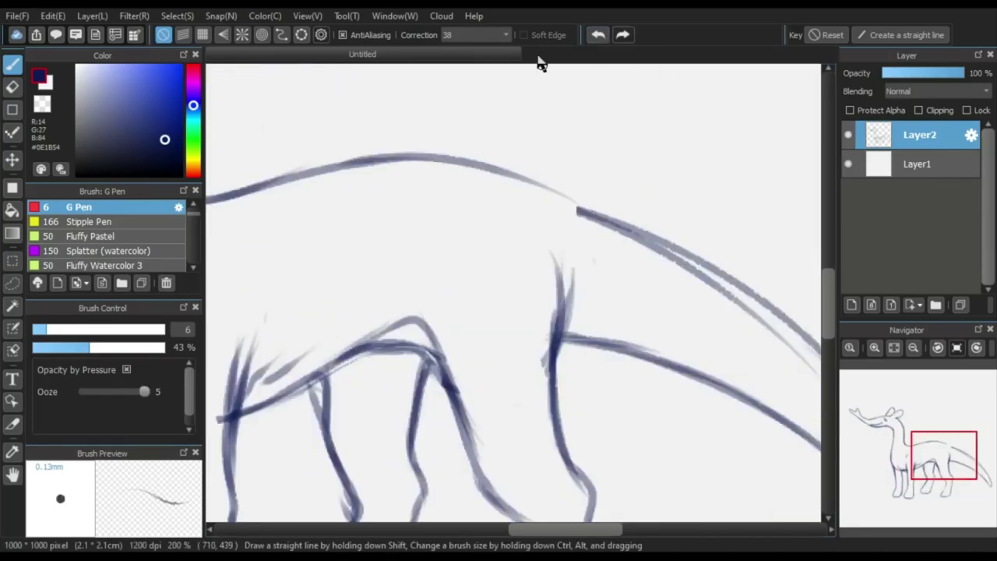
pyautogui.scroll(2, 569, 208)
pyautogui.scroll(-4, 653, 247)
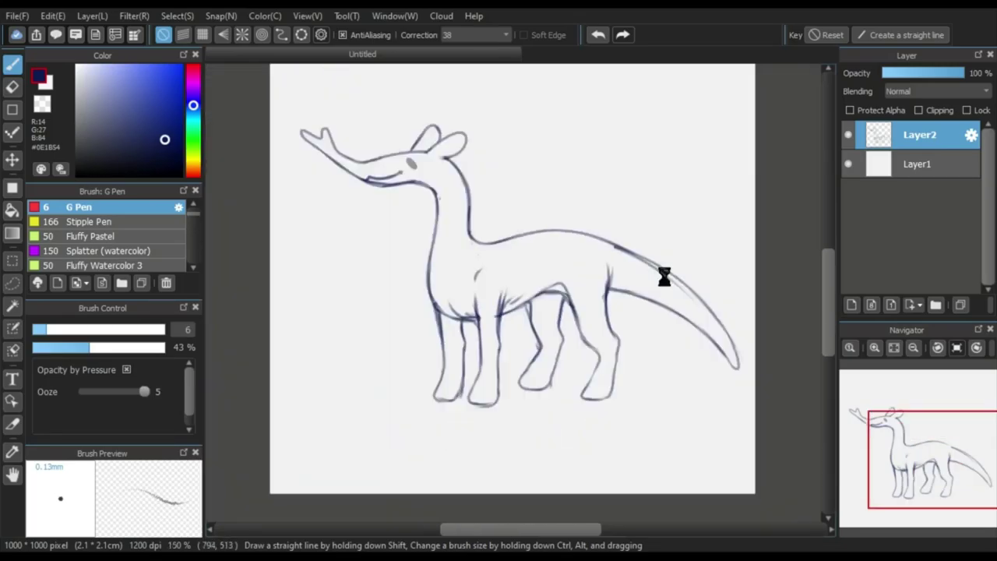
pyautogui.scroll(1, 449, 210)
pyautogui.scroll(-2, 436, 311)
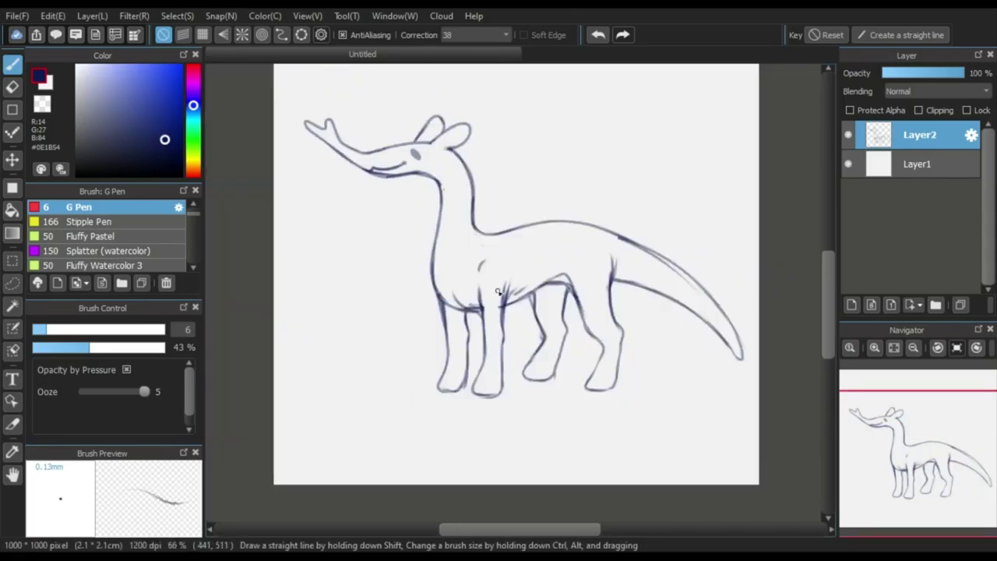
# - Draw pointed claws on the far front foot, one extending forward from the toe
pyautogui.scroll(4, 468, 378)
pyautogui.moveTo(378, 402); pyautogui.dragTo(456, 404)
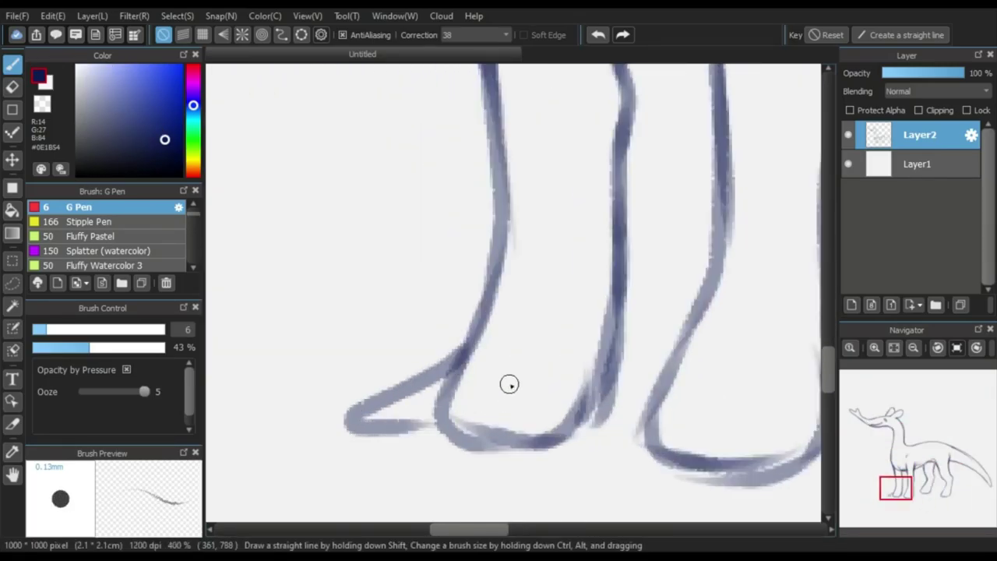
pyautogui.moveTo(509, 384)
pyautogui.mouseDown()
pyautogui.moveTo(462, 468)
pyautogui.moveTo(565, 417)
pyautogui.mouseUp()
pyautogui.scroll(-2, 519, 325)
pyautogui.scroll(-1, 511, 340)
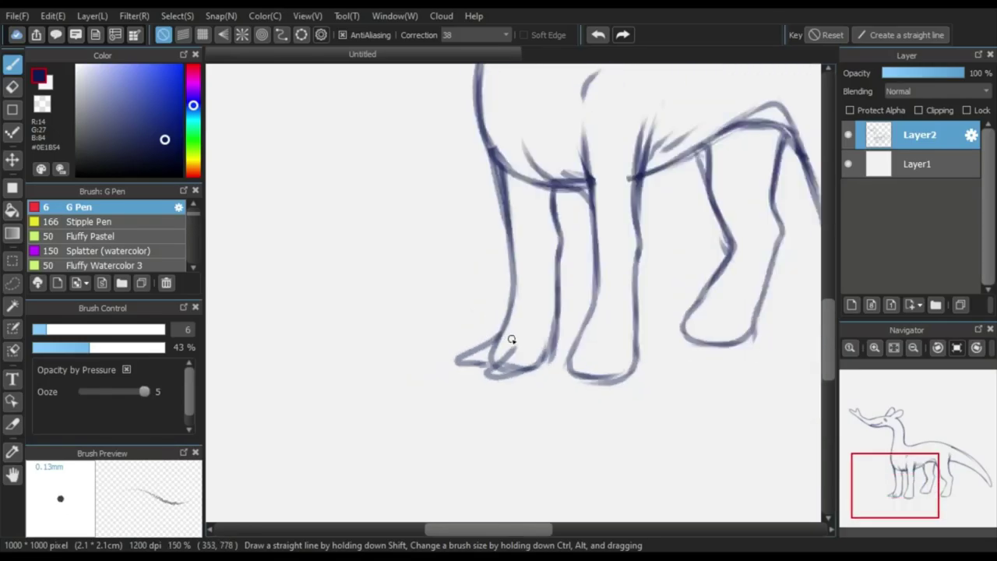
# - Draw pointed claws along the lower edge of the near front foot
pyautogui.scroll(2, 511, 339)
pyautogui.moveTo(575, 327)
pyautogui.mouseDown()
pyautogui.moveTo(545, 410)
pyautogui.moveTo(554, 423)
pyautogui.moveTo(616, 383)
pyautogui.moveTo(639, 423)
pyautogui.moveTo(668, 412)
pyautogui.moveTo(615, 374)
pyautogui.mouseUp()
pyautogui.scroll(-3, 442, 383)
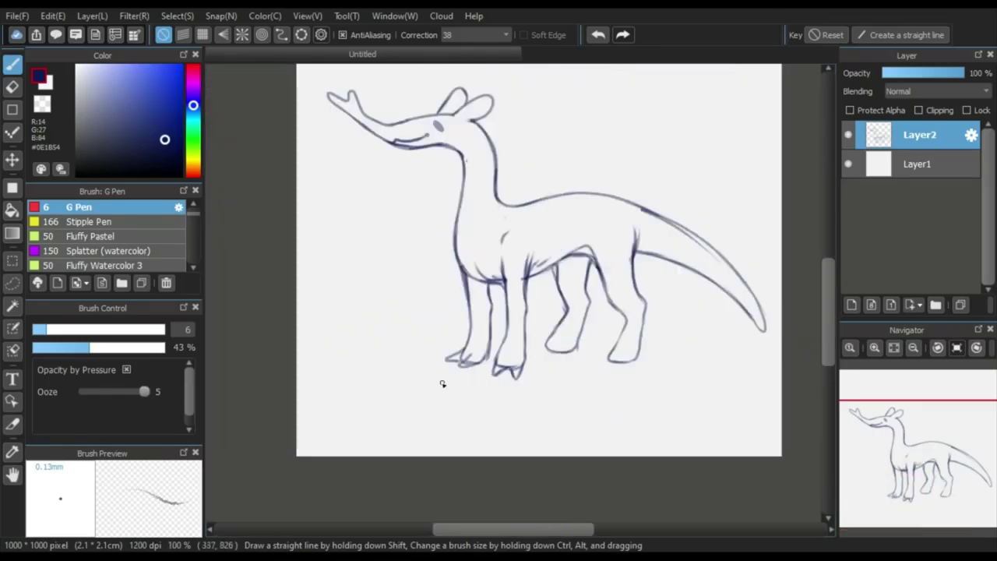
# - Draw pointed claws at the toe and sole of the near hind foot
pyautogui.scroll(3, 442, 383)
pyautogui.moveTo(535, 316)
pyautogui.mouseDown()
pyautogui.moveTo(488, 361)
pyautogui.moveTo(558, 371)
pyautogui.moveTo(562, 415)
pyautogui.mouseUp()
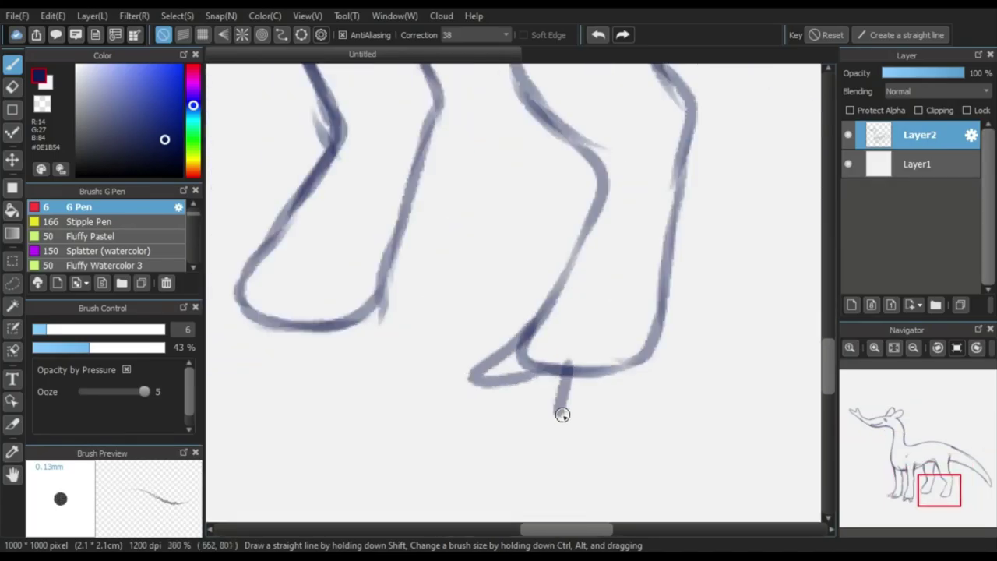
pyautogui.scroll(-3, 623, 366)
# - Draw matching pointed claws on the far hind foot
pyautogui.scroll(3, 454, 285)
pyautogui.moveTo(454, 285)
pyautogui.mouseDown()
pyautogui.moveTo(432, 382)
pyautogui.moveTo(539, 356)
pyautogui.mouseUp()
pyautogui.scroll(-3, 553, 428)
pyautogui.scroll(-1, 550, 366)
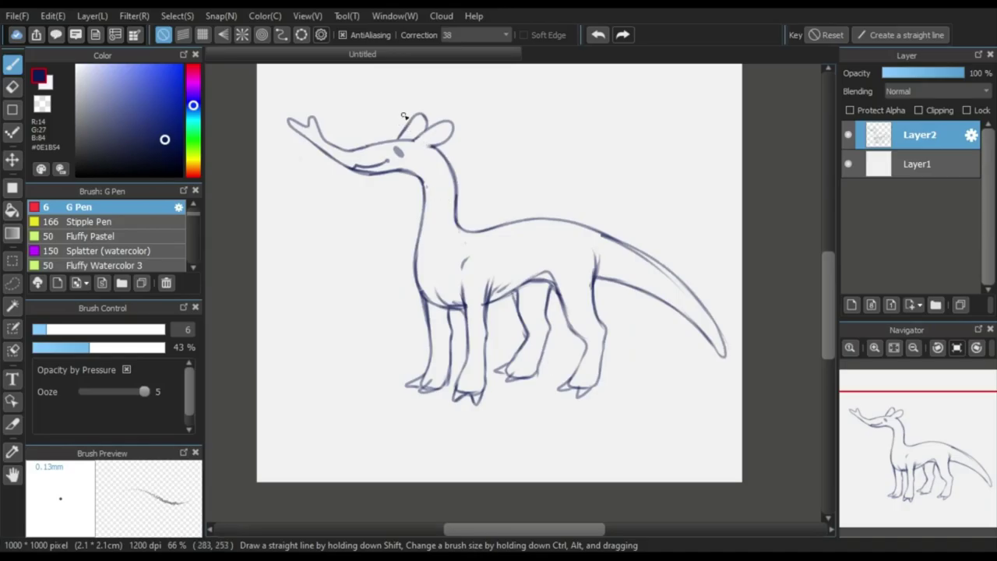
# - Smooth the throat by adding a rounder stroke from the jaw down the front of the neck
pyautogui.scroll(3, 404, 116)
pyautogui.scroll(-1, 429, 222)
pyautogui.scroll(1, 429, 223)
pyautogui.moveTo(423, 194); pyautogui.dragTo(470, 355)
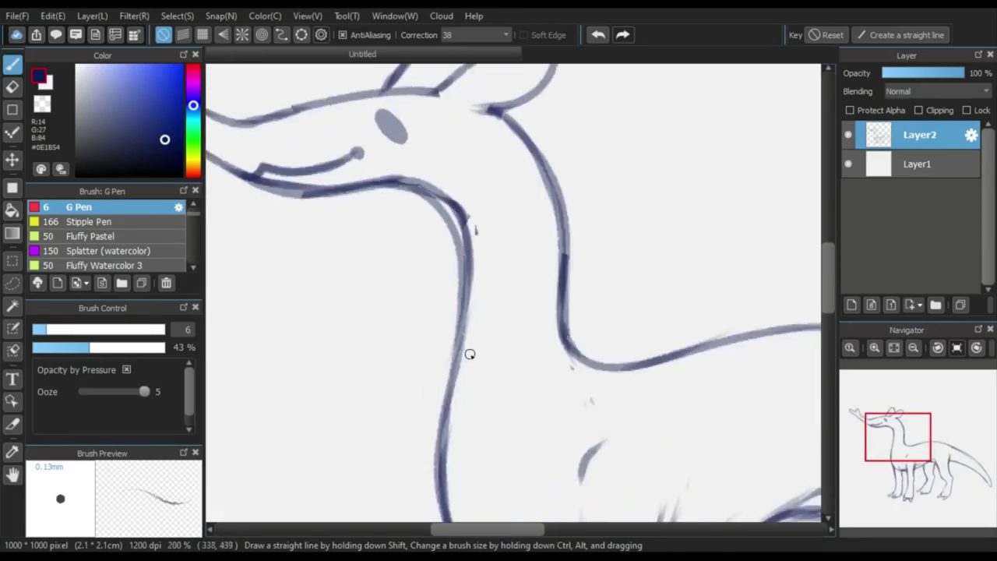
pyautogui.scroll(-2, 470, 354)
# - Move the whole creature sketch slightly up and to the left on the canvas, and return to the brush
pyautogui.click(12, 159)
pyautogui.scroll(-1, 423, 296)
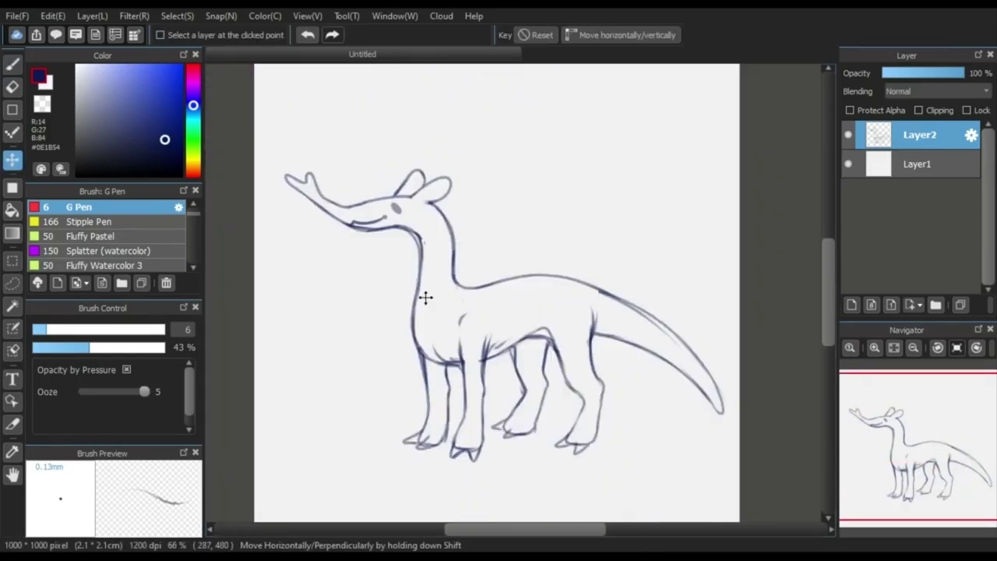
pyautogui.moveTo(423, 296); pyautogui.dragTo(420, 236)
pyautogui.click(12, 66)
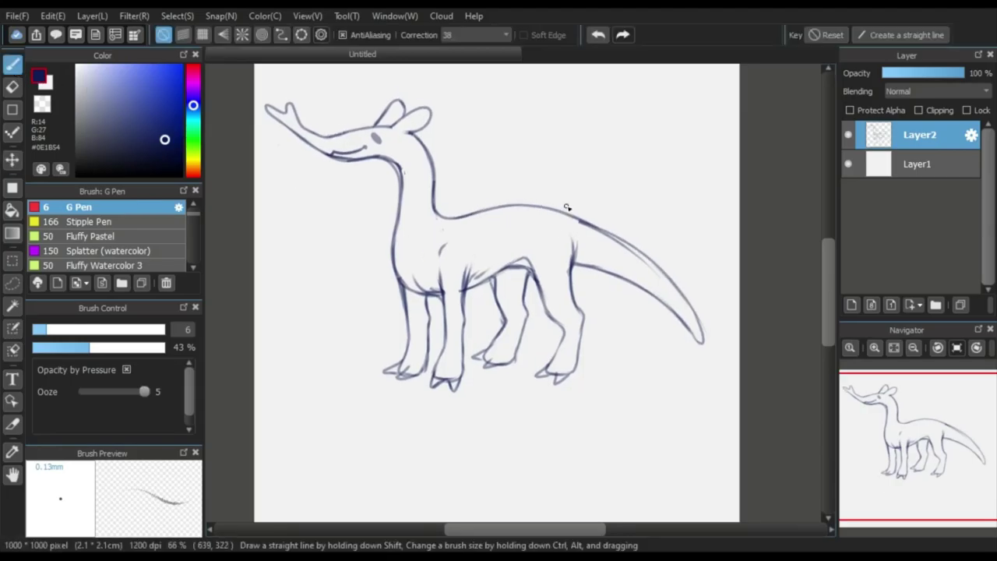
# - Reinforce the upper edge of the tail where it meets the rump
pyautogui.scroll(3, 584, 212)
pyautogui.moveTo(661, 265); pyautogui.dragTo(500, 200)
pyautogui.scroll(-1, 431, 140)
pyautogui.scroll(-2, 616, 398)
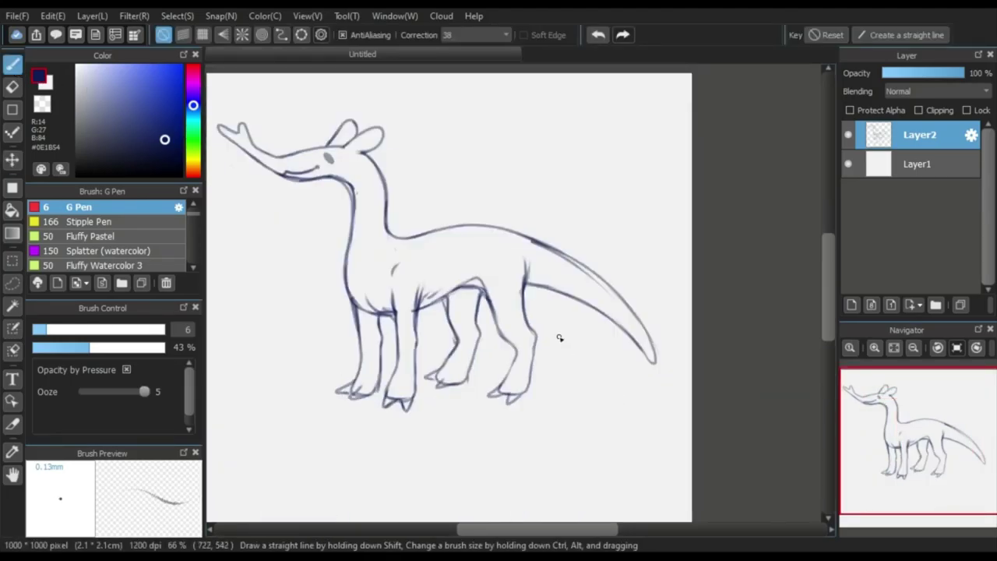